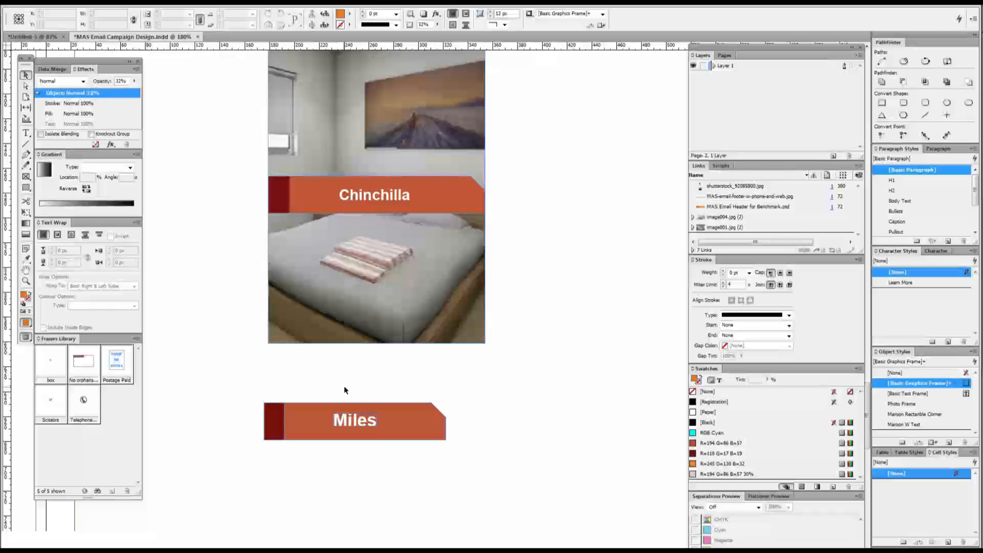
# Move the Chinchilla banner off the photo to just below it, and line up the Miles banner's left edge with it.
pyautogui.click(378, 202)
pyautogui.moveTo(319, 183); pyautogui.dragTo(319, 363)
pyautogui.moveTo(340, 422); pyautogui.dragTo(304, 424)
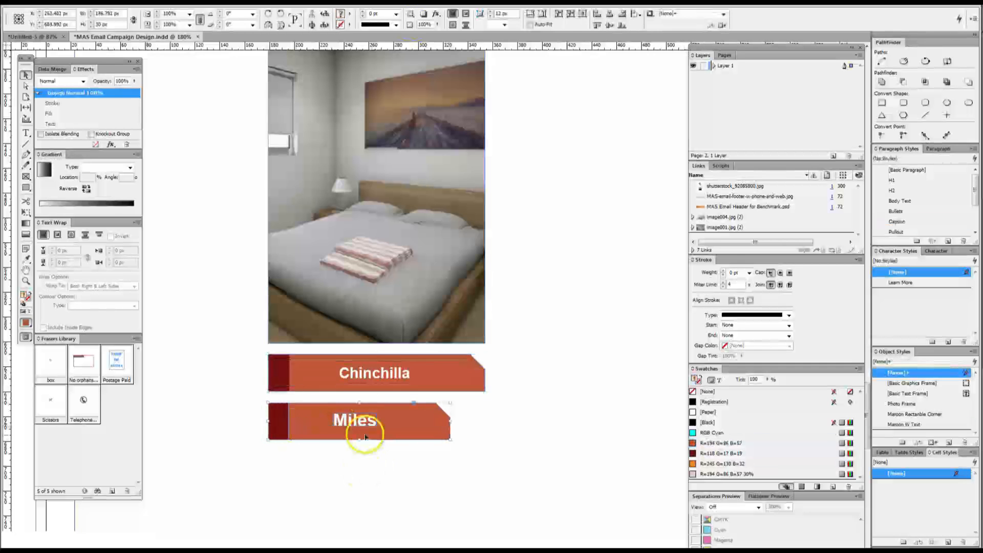
pyautogui.hotkey('ctrl', 'z')
pyautogui.moveTo(376, 475); pyautogui.dragTo(309, 413)
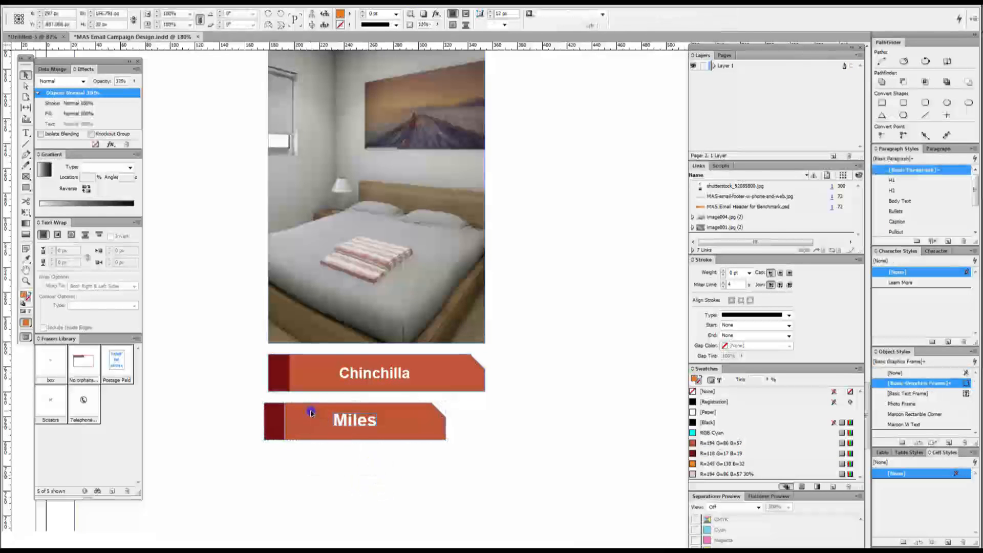
pyautogui.click(363, 468)
# Move the Miles text closer to the maroon block within its banner.
pyautogui.click(361, 422)
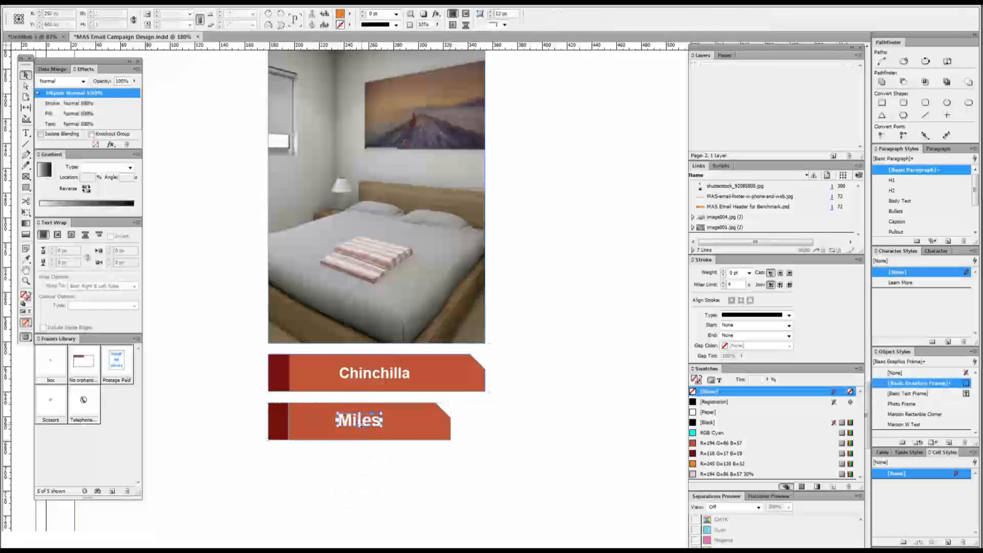
pyautogui.click(361, 421)
pyautogui.moveTo(362, 421); pyautogui.dragTo(337, 425)
# Examine the separate orange and maroon shapes of the Miles banner, and compare them with the Chinchilla banner's frame.
pyautogui.click(398, 428)
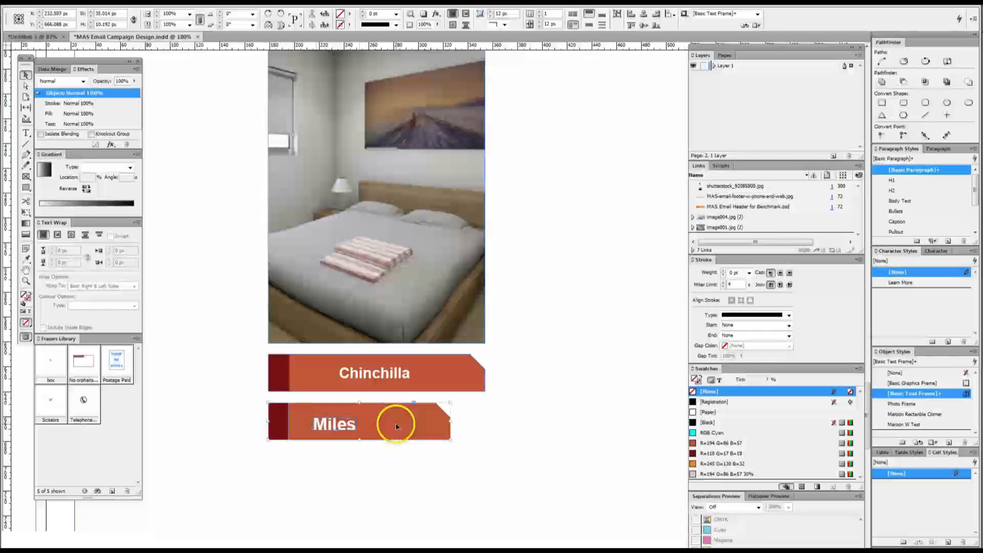
pyautogui.doubleClick(396, 427)
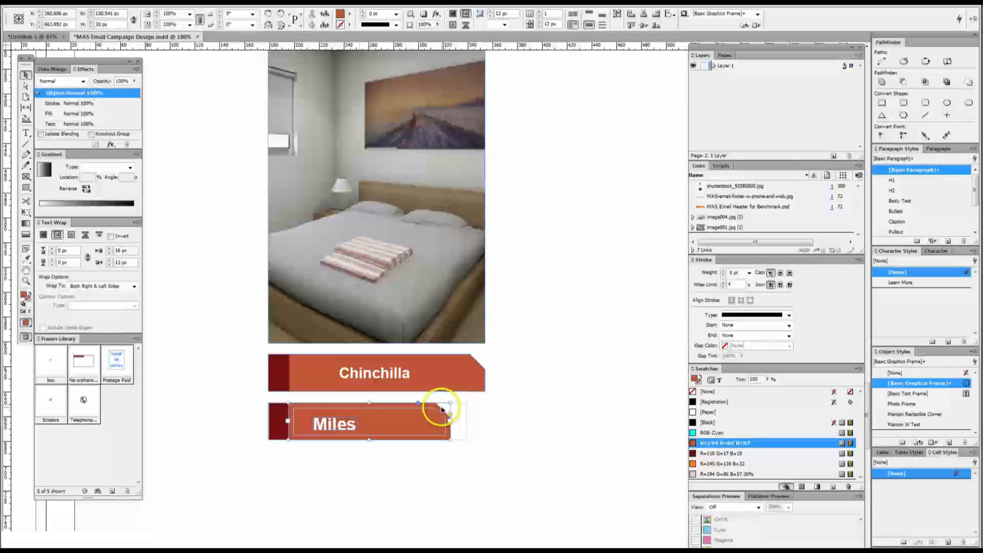
pyautogui.click(277, 420)
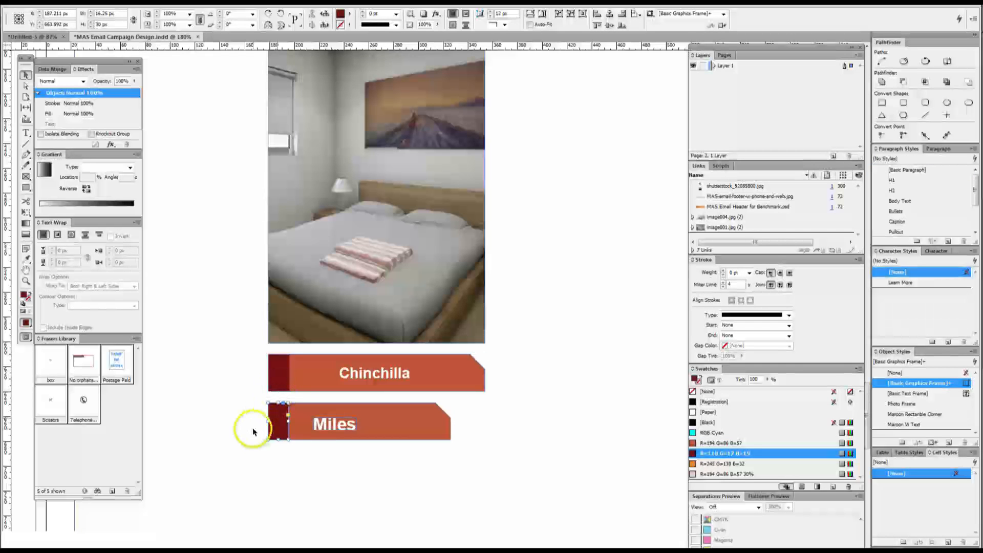
pyautogui.click(382, 378)
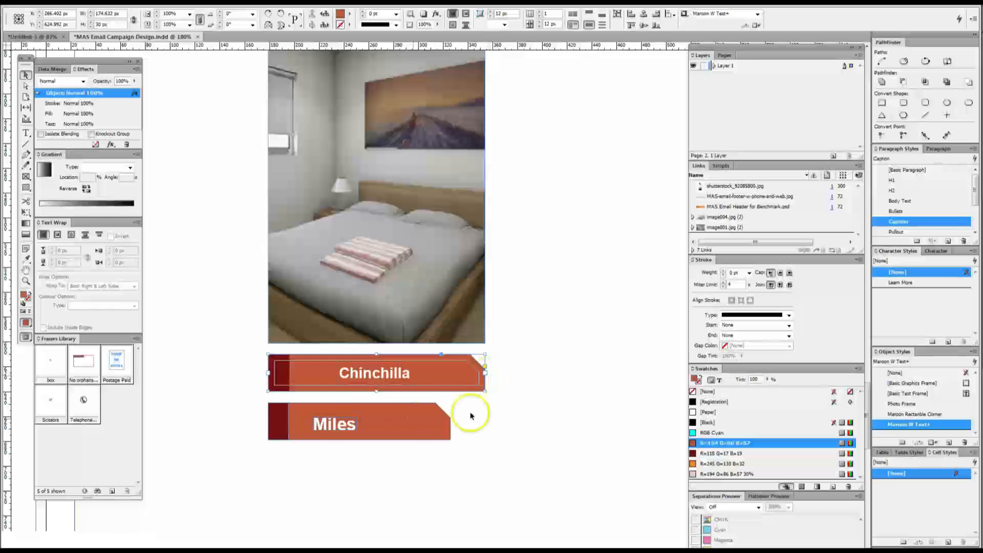
# Try the Chinchilla banner along the photo's lower edge and move it back to just below the photo.
pyautogui.moveTo(331, 373); pyautogui.dragTo(331, 325)
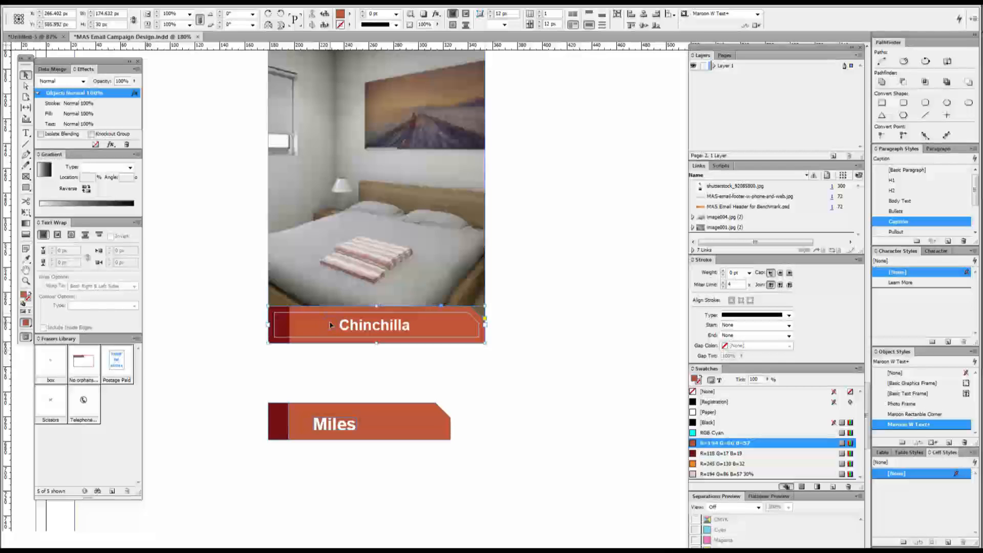
pyautogui.click(328, 266)
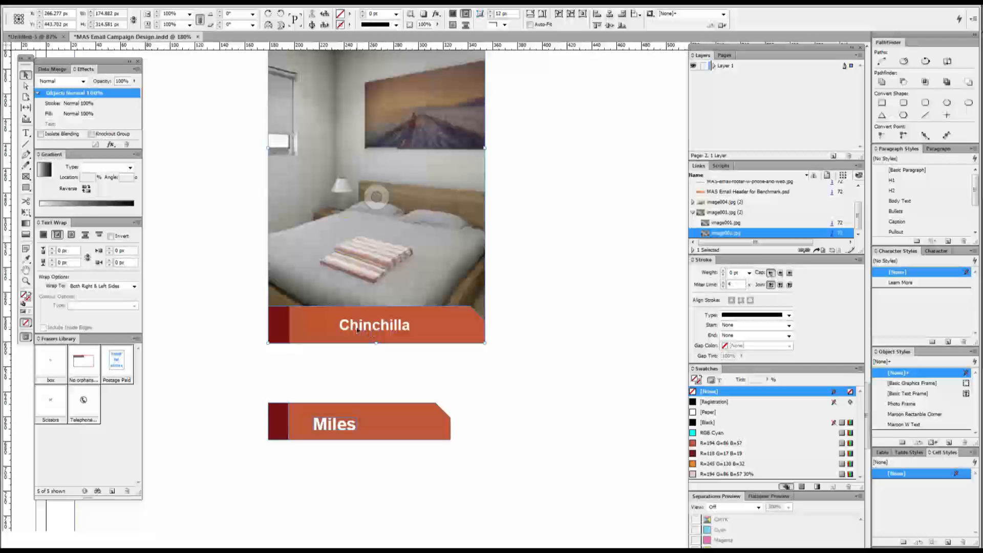
pyautogui.moveTo(390, 336); pyautogui.dragTo(388, 367)
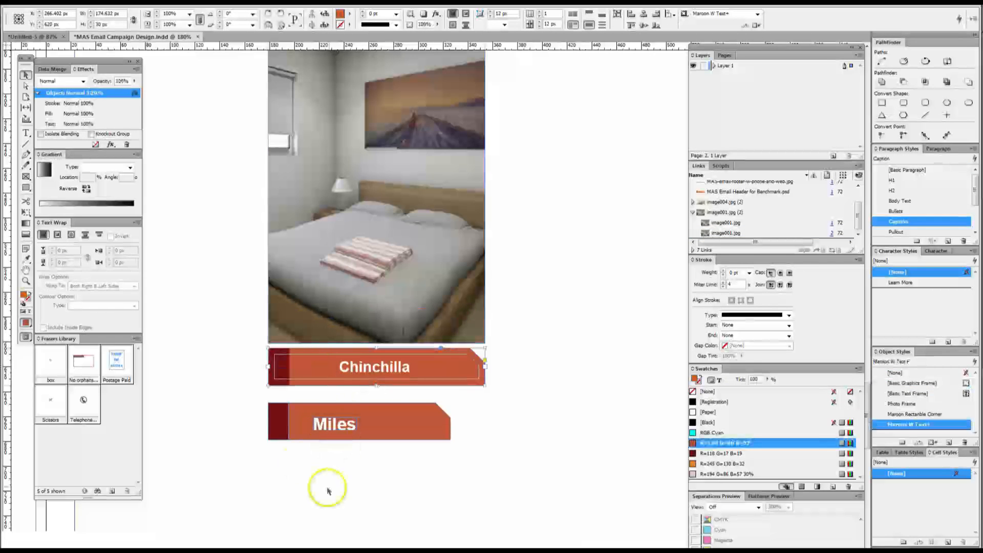
# Draw a text frame about 134 by 57 px below the Miles banner and enter "random text" in it.
pyautogui.press('t')
pyautogui.moveTo(283, 457); pyautogui.dragTo(449, 528)
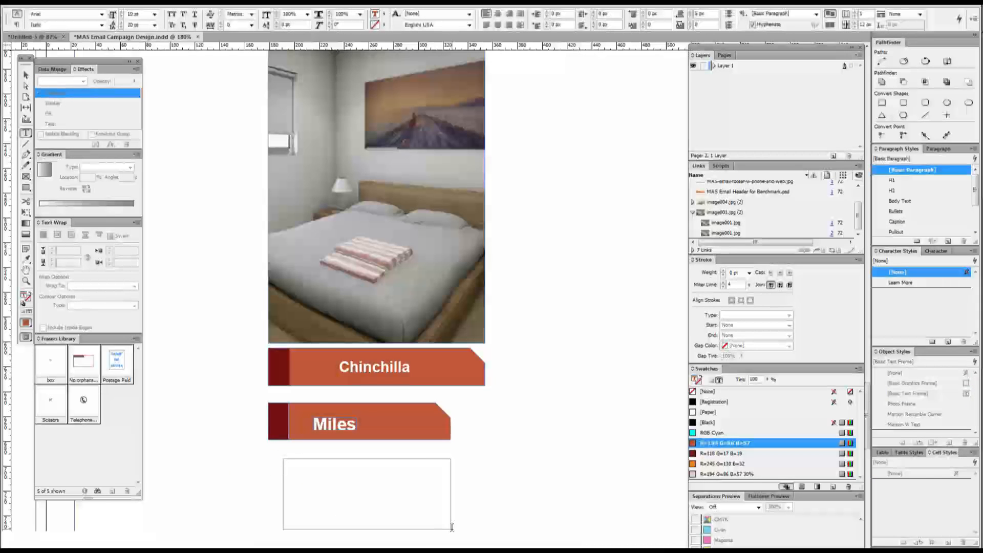
pyautogui.write('dom text')
pyautogui.click(26, 75)
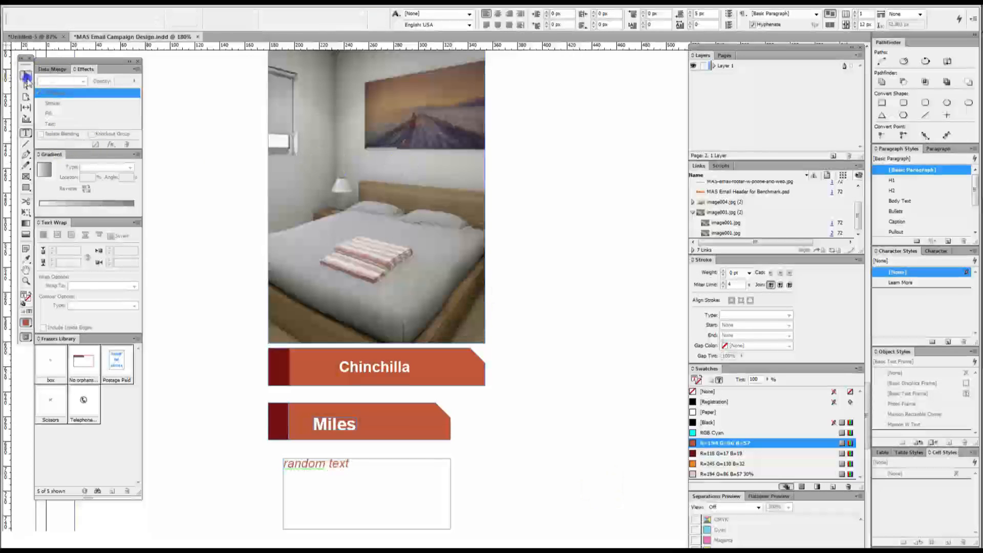
# Apply the Maroon W Text object style to the random text frame.
pyautogui.click(401, 483)
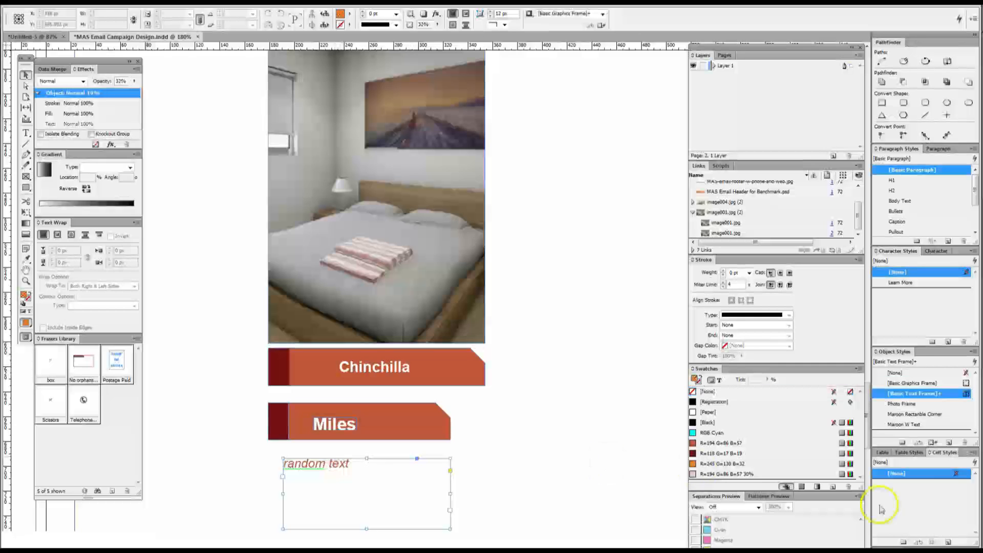
pyautogui.click(902, 425)
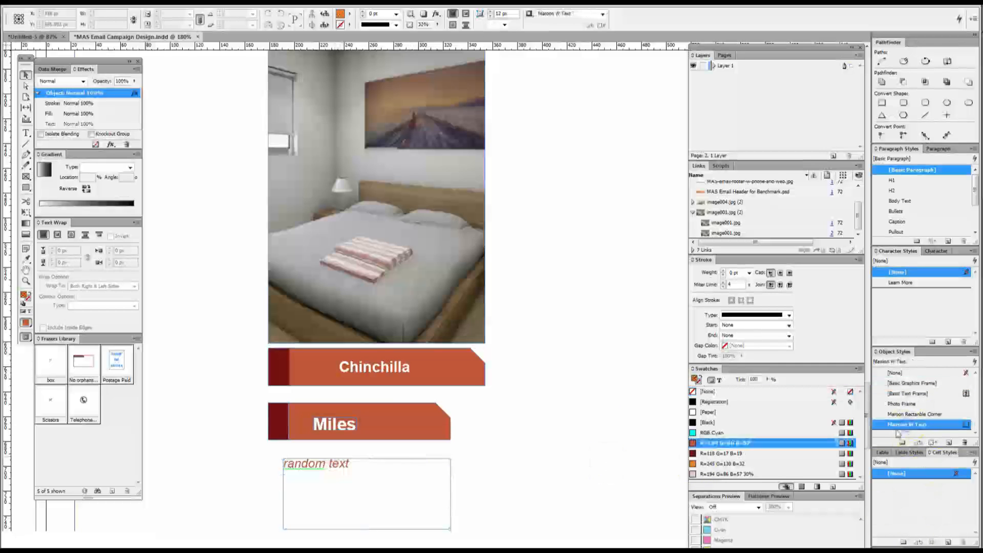
pyautogui.click(312, 485)
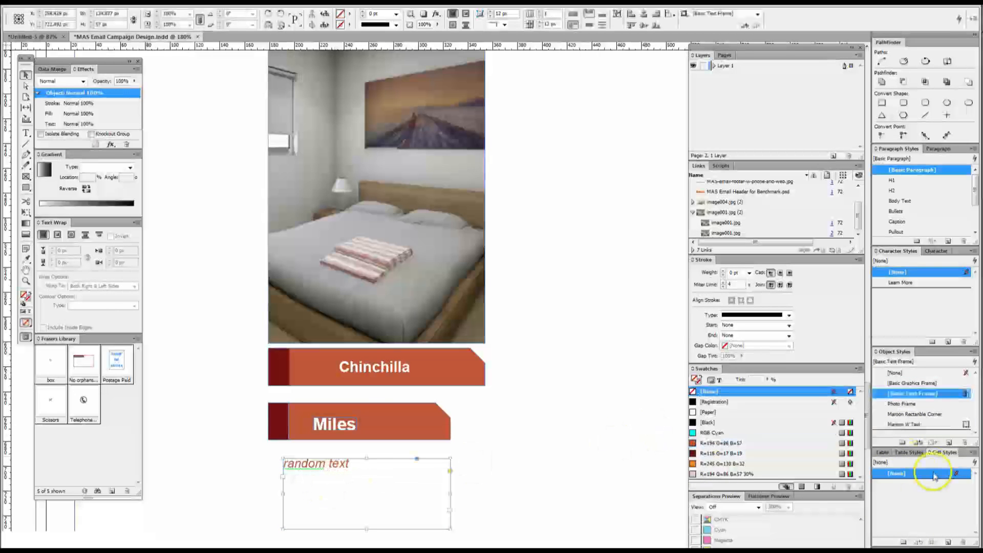
pyautogui.click(902, 426)
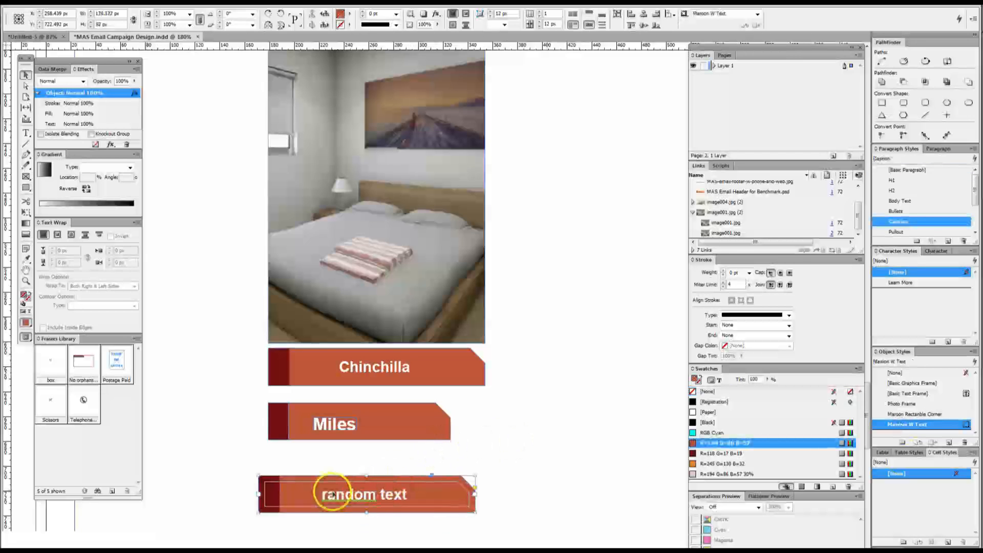
# Move the random text banner onto the photo so that it sits along the photo's lower edge.
pyautogui.moveTo(277, 492); pyautogui.dragTo(304, 321)
pyautogui.click(512, 307)
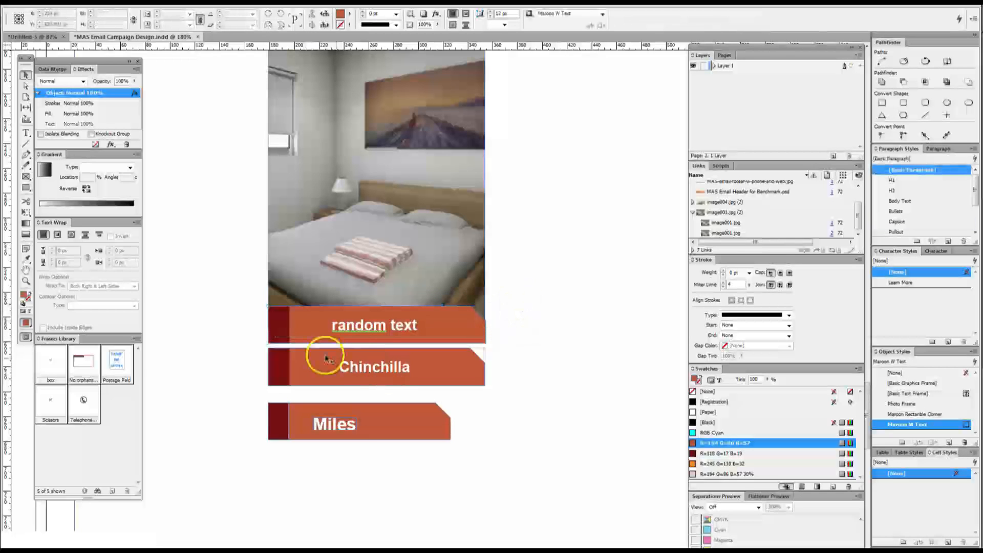
pyautogui.click(275, 324)
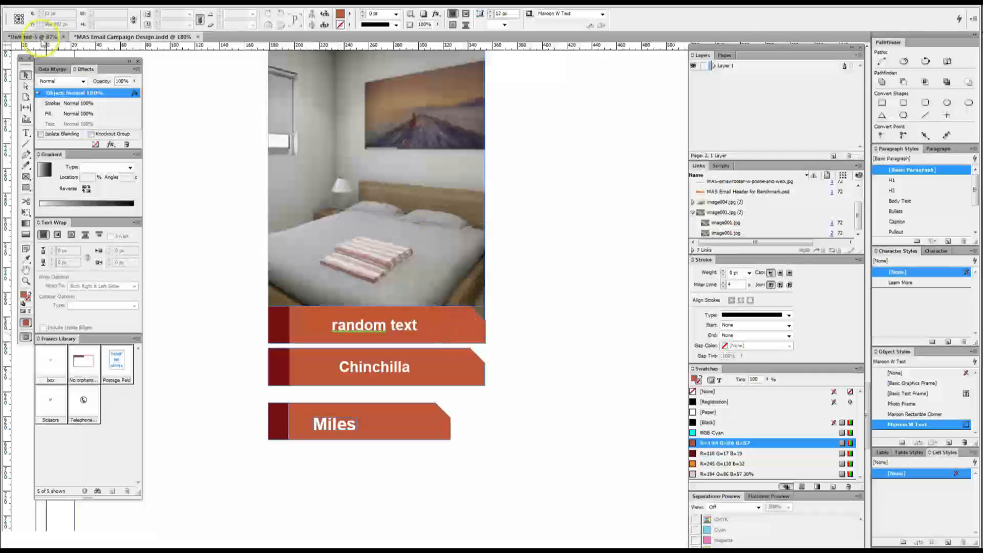
# Switch to the Untitled-5 document and move the Miles banner together with its text lower on the page.
pyautogui.click(42, 41)
pyautogui.click(458, 348)
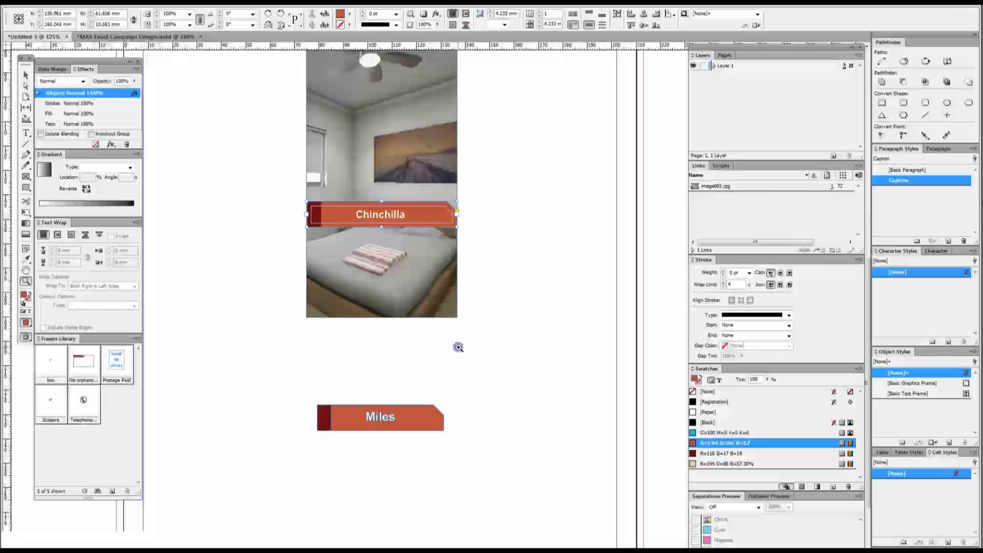
pyautogui.click(458, 347)
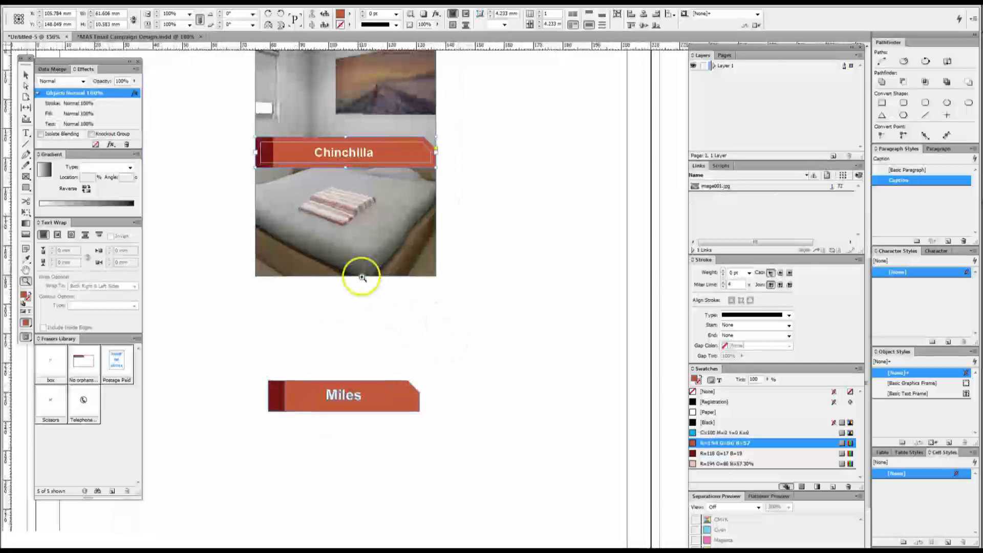
pyautogui.press('v')
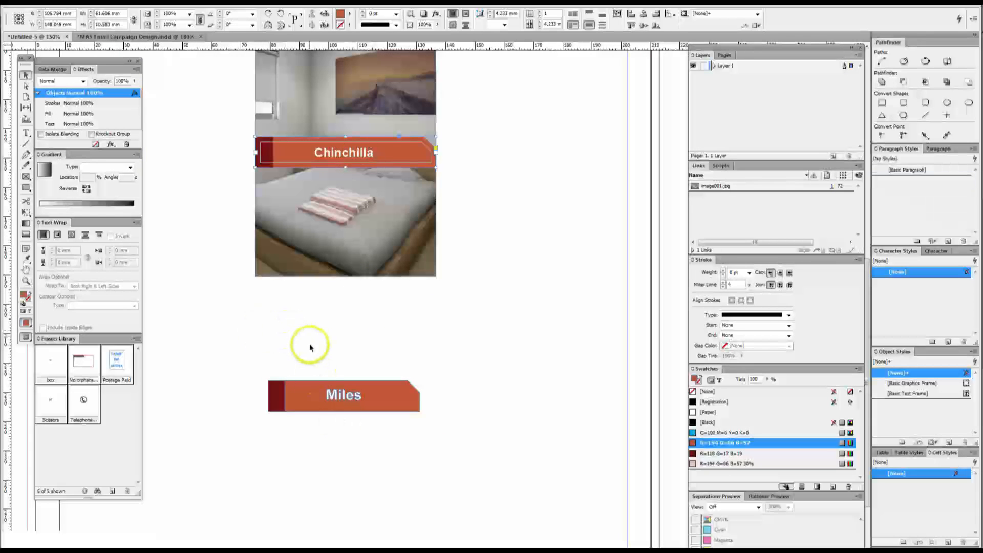
pyautogui.moveTo(321, 399); pyautogui.dragTo(314, 436)
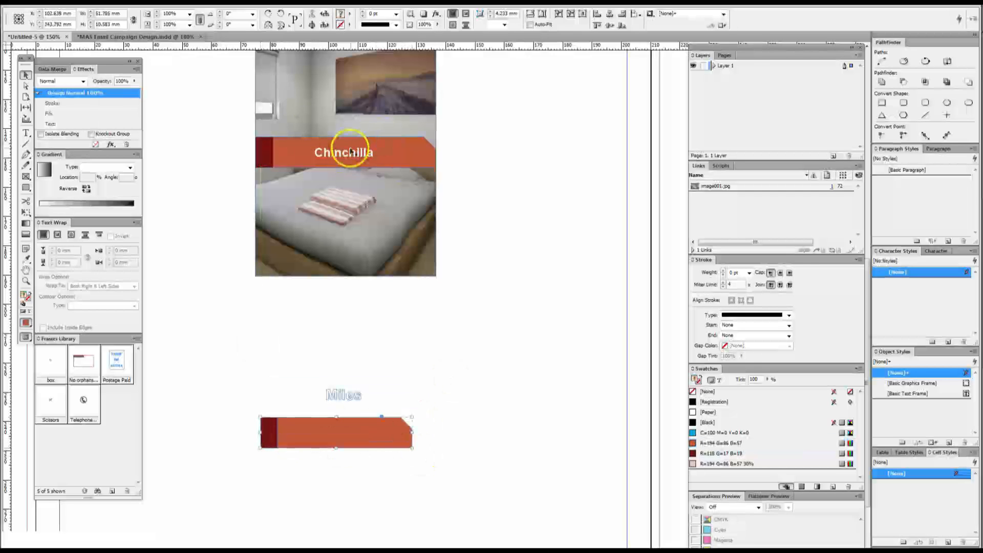
pyautogui.hotkey('ctrl', 'z')
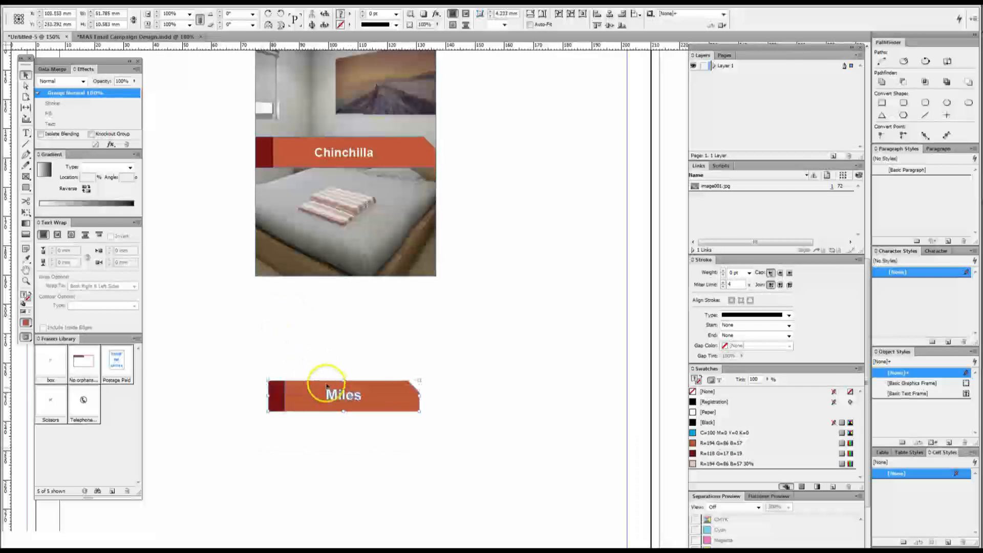
pyautogui.moveTo(337, 401); pyautogui.dragTo(337, 448)
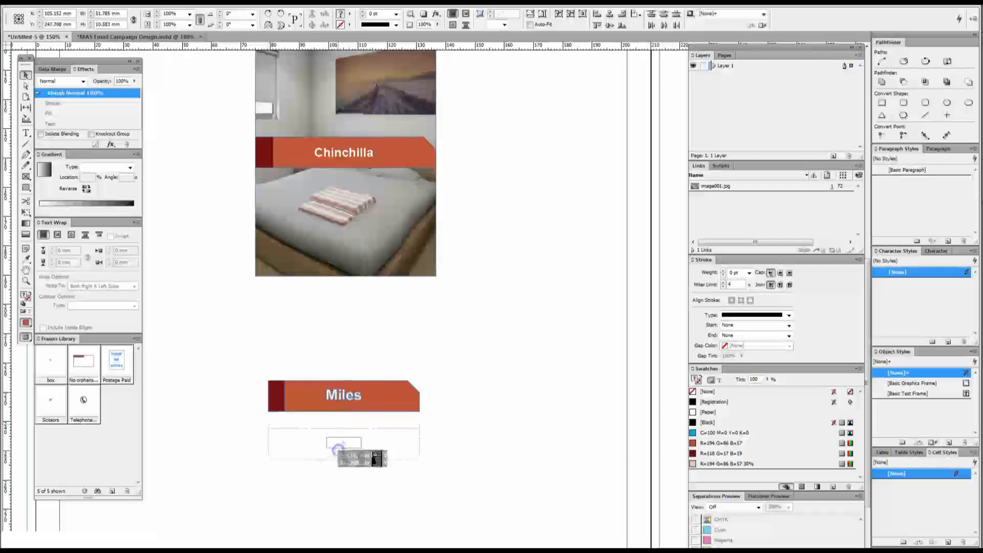
# Draw a text frame about 56 by 17 mm between the photo and the Miles banner, and enter "Random" in it.
pyautogui.press('t')
pyautogui.moveTo(276, 314); pyautogui.dragTo(442, 364)
pyautogui.write('R')
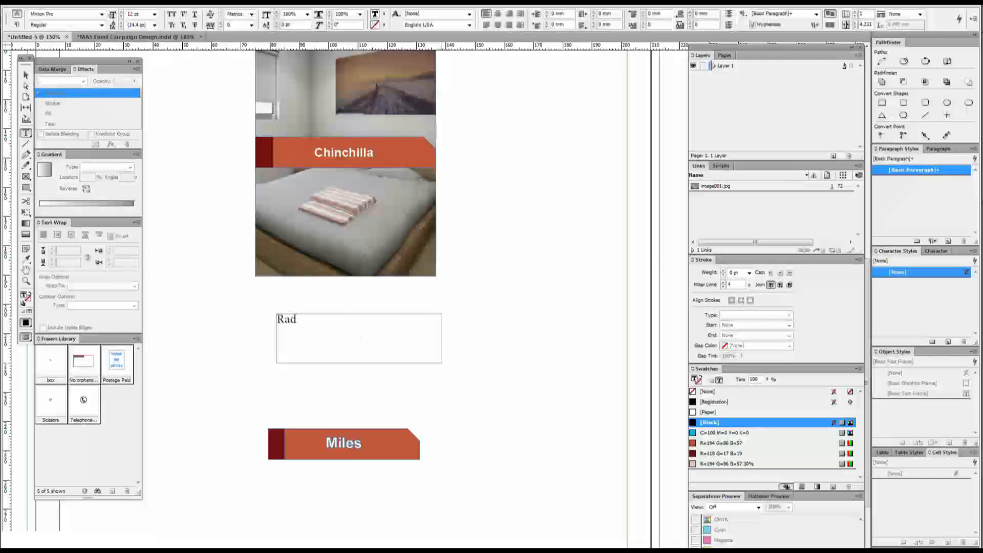
pyautogui.write('andom')
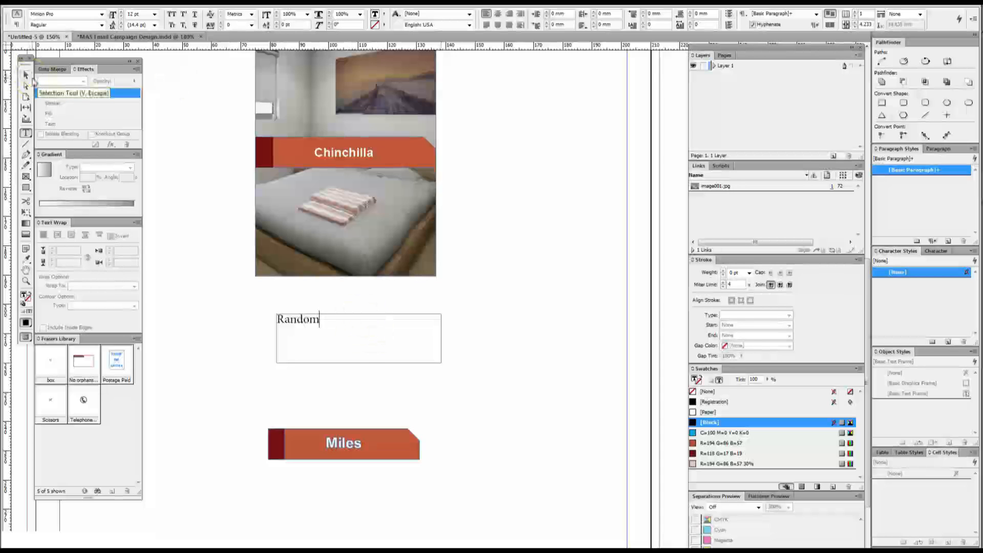
pyautogui.hotkey('ctrl', 'a')
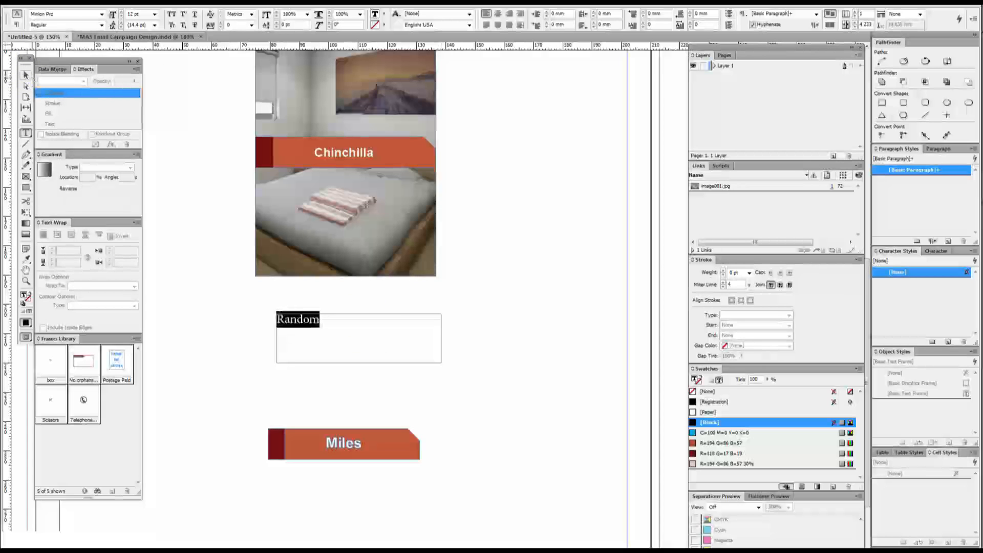
pyautogui.click(25, 77)
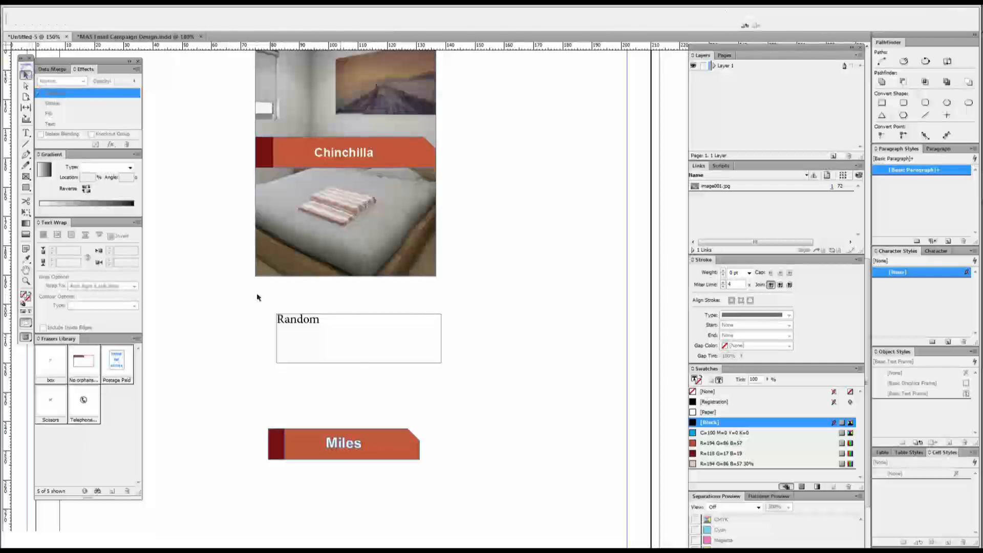
# Fill the Random text frame with the R=194 G=86 B=57 swatch and turn on an Inner Shadow effect for the object.
pyautogui.click(340, 314)
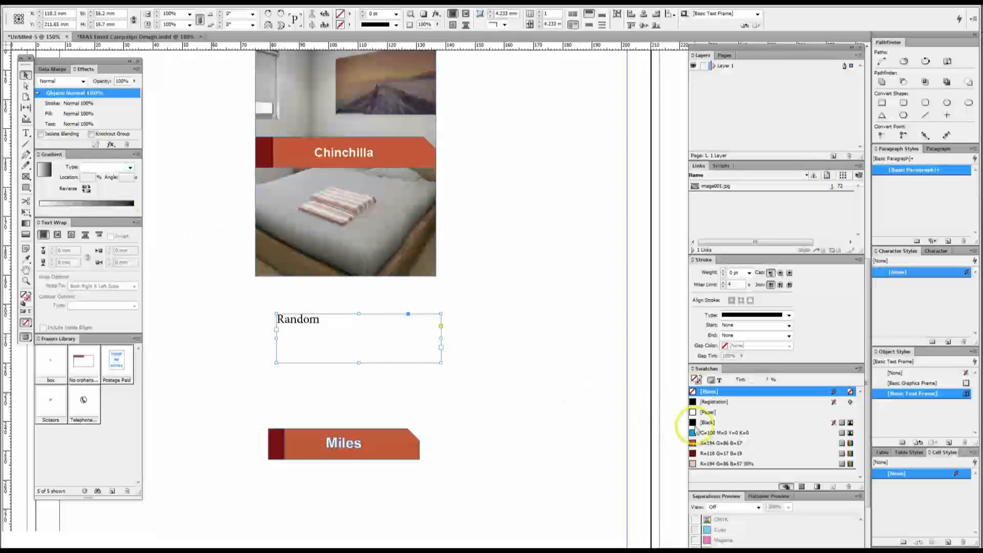
pyautogui.click(708, 444)
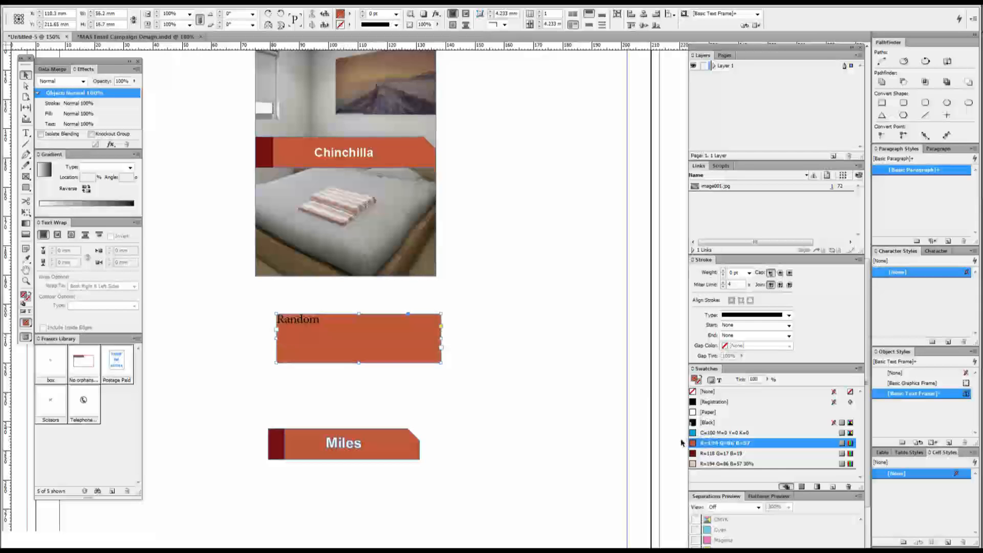
pyautogui.doubleClick(75, 93)
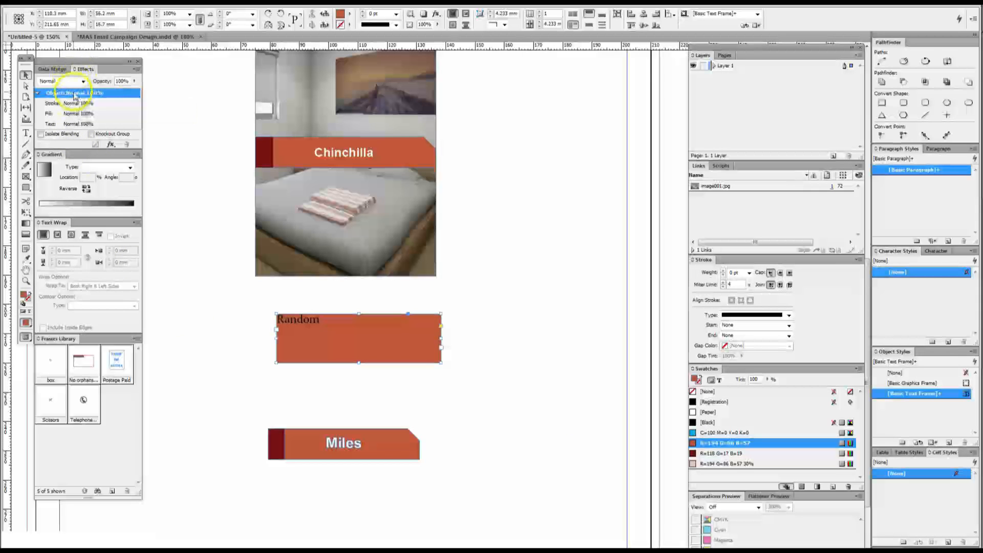
pyautogui.moveTo(674, 163); pyautogui.dragTo(347, 84)
pyautogui.click(310, 141)
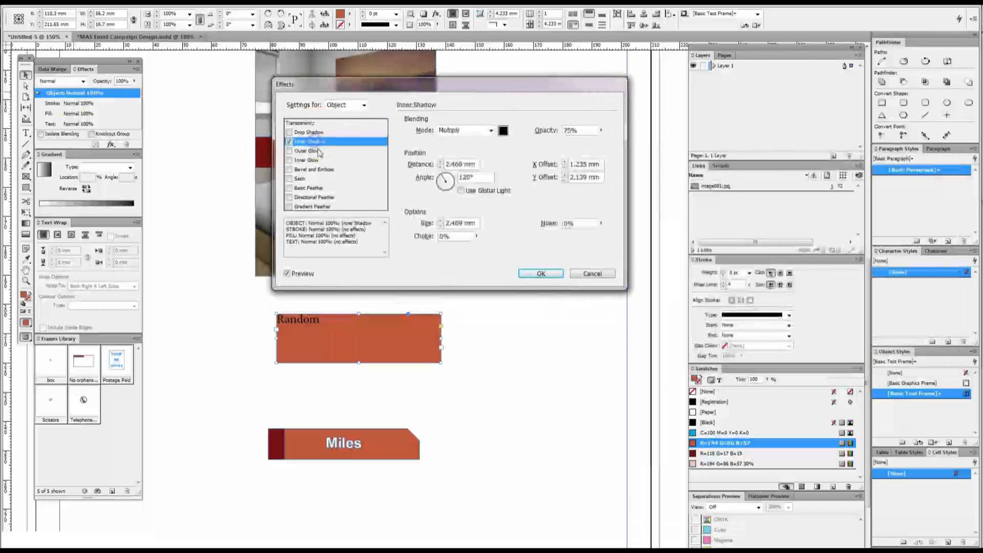
# Set the Inner Shadow's size to 0 mm, its distance to 8 mm and its angle to 180°.
pyautogui.click(440, 226)
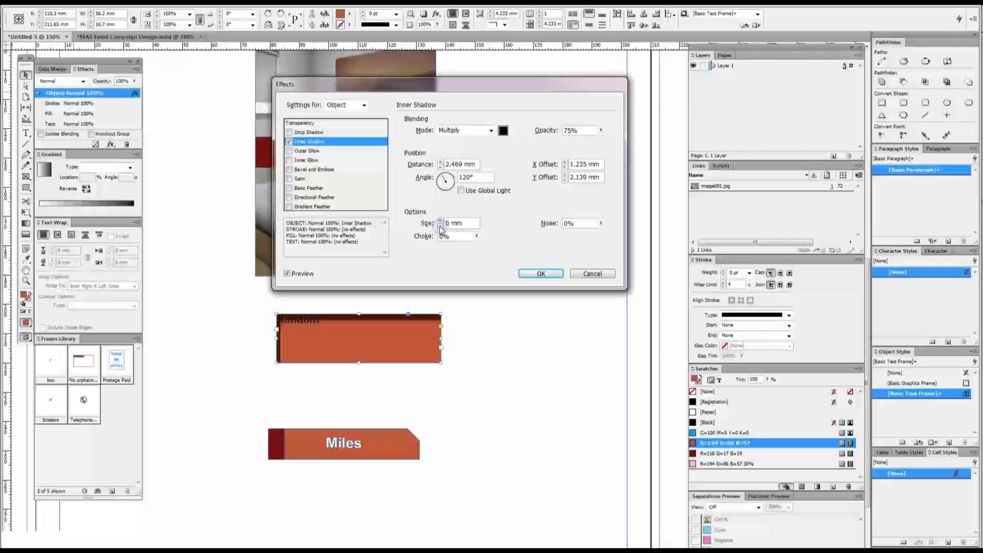
pyautogui.click(448, 180)
pyautogui.press('Tab')
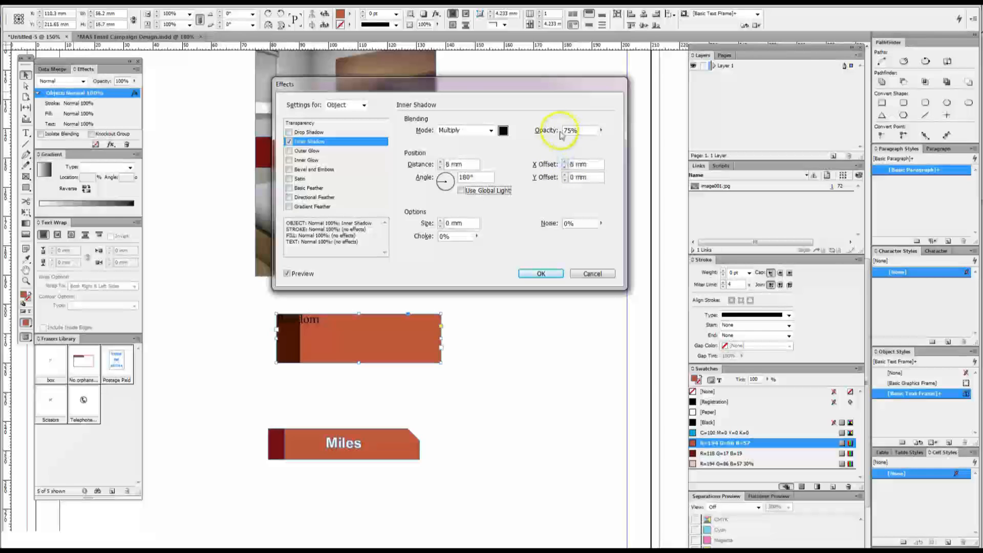
# Give the Inner Shadow the Normal blending mode, the R=118 G=17 B=19 swatch colour and 100% opacity, and apply the effect.
pyautogui.click(491, 131)
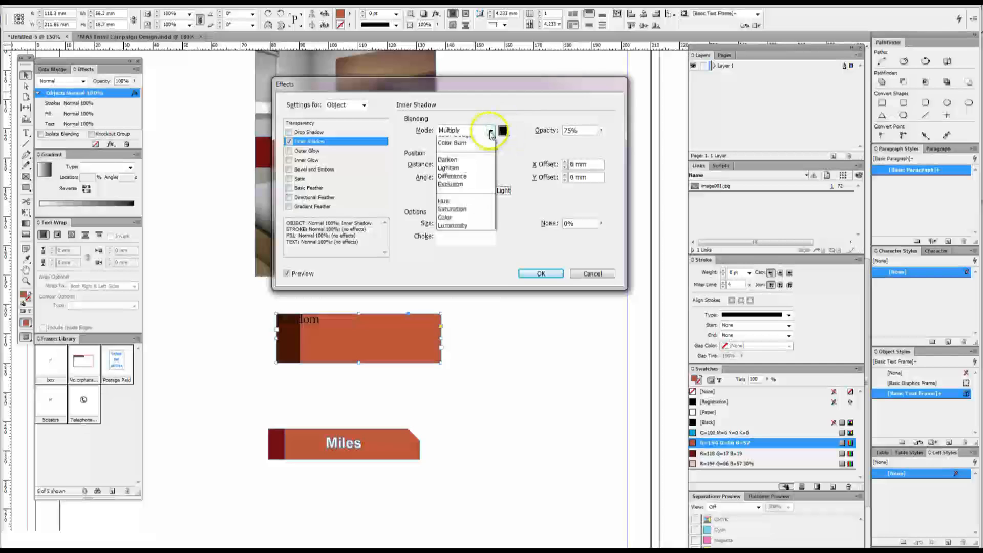
pyautogui.click(464, 139)
pyautogui.click(503, 131)
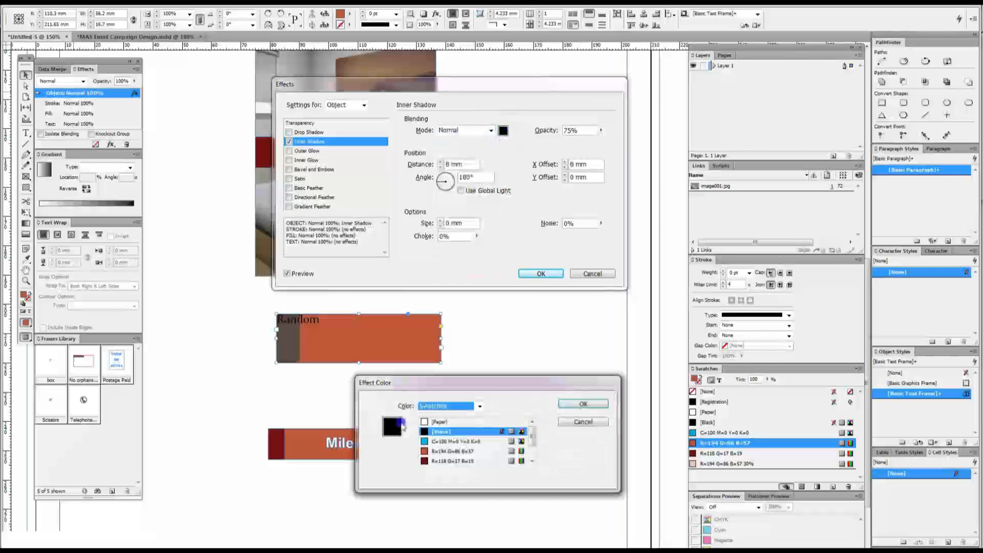
pyautogui.click(435, 461)
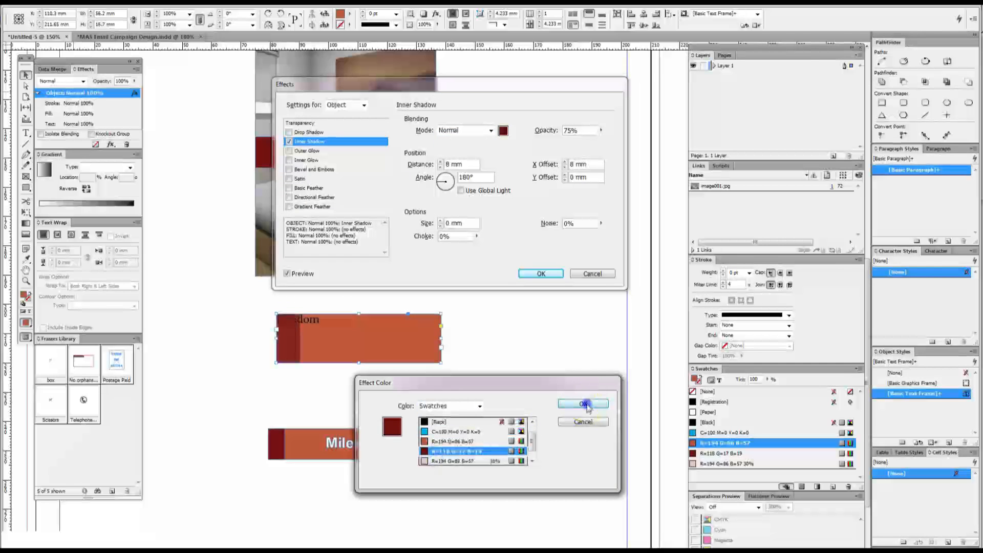
pyautogui.click(584, 405)
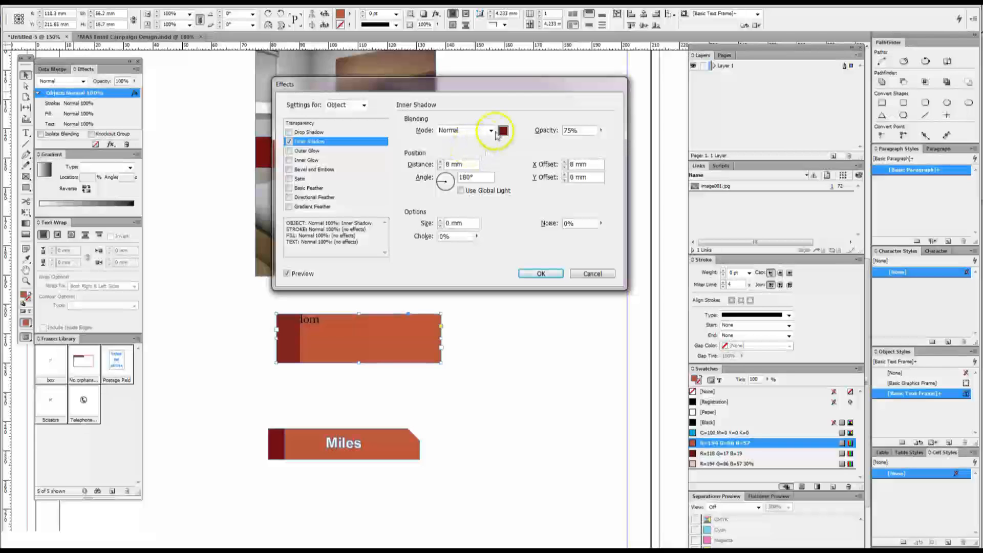
pyautogui.click(601, 131)
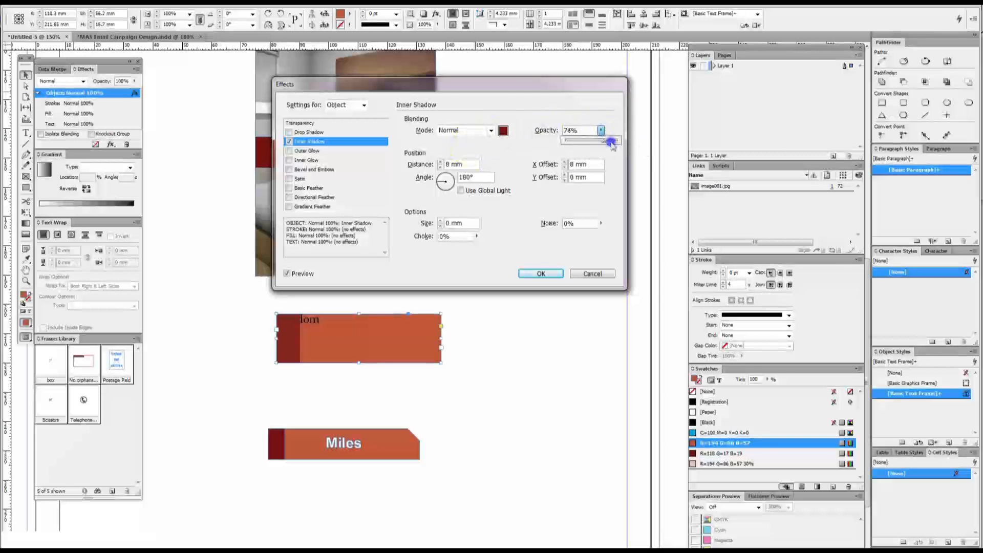
pyautogui.moveTo(613, 145); pyautogui.dragTo(649, 150)
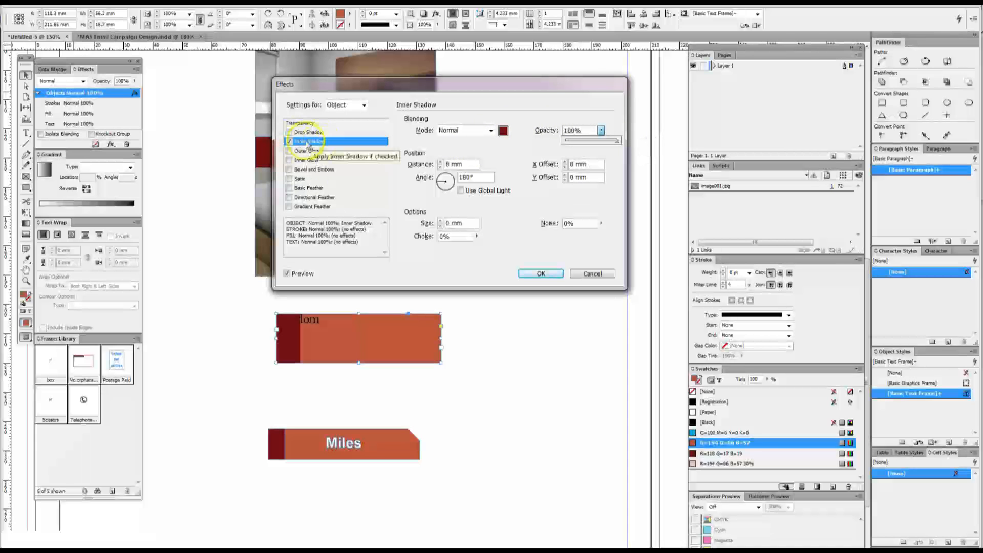
pyautogui.click(540, 274)
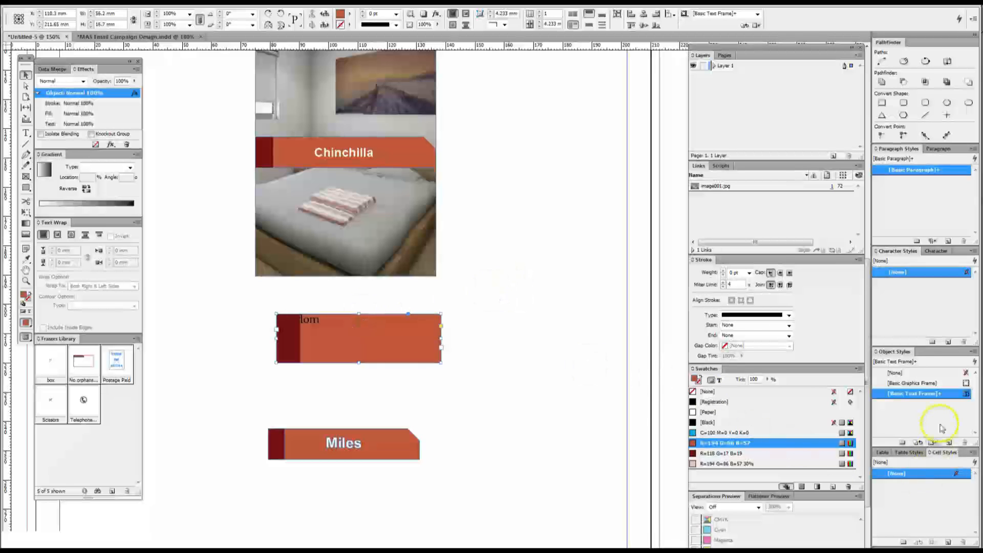
# Create a new object style named Maroon Corner Text from the Random banner and apply it to the banner.
pyautogui.click(974, 353)
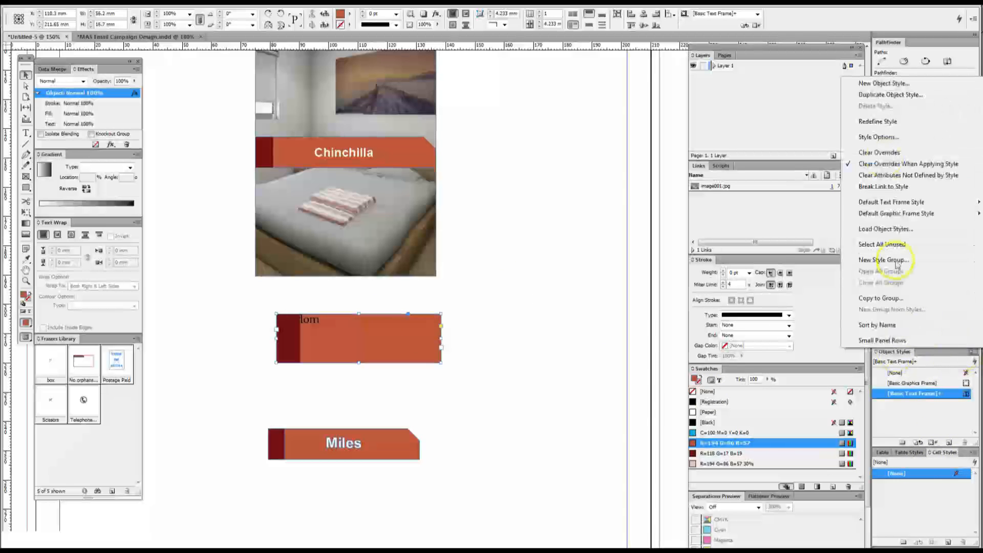
pyautogui.click(877, 84)
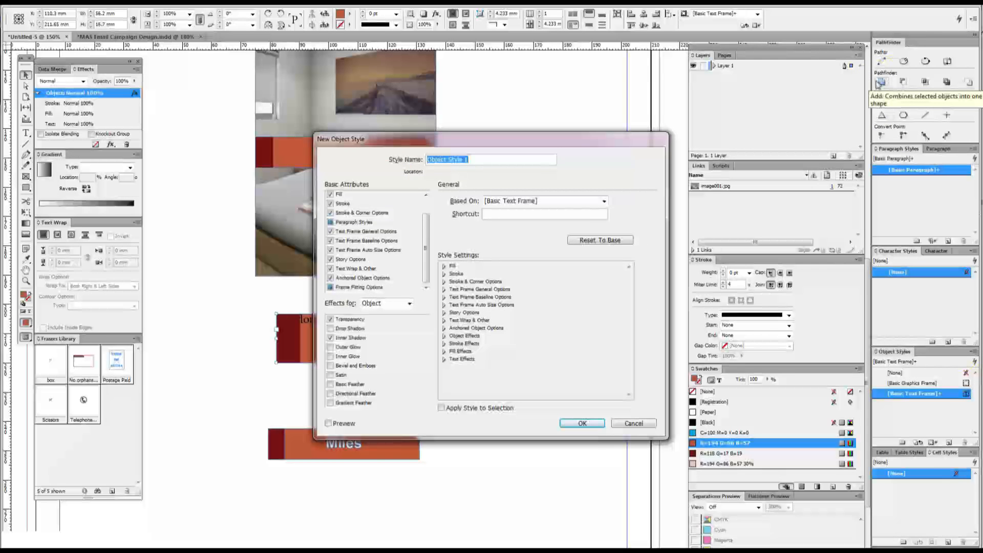
pyautogui.write('Maioon Corner Text')
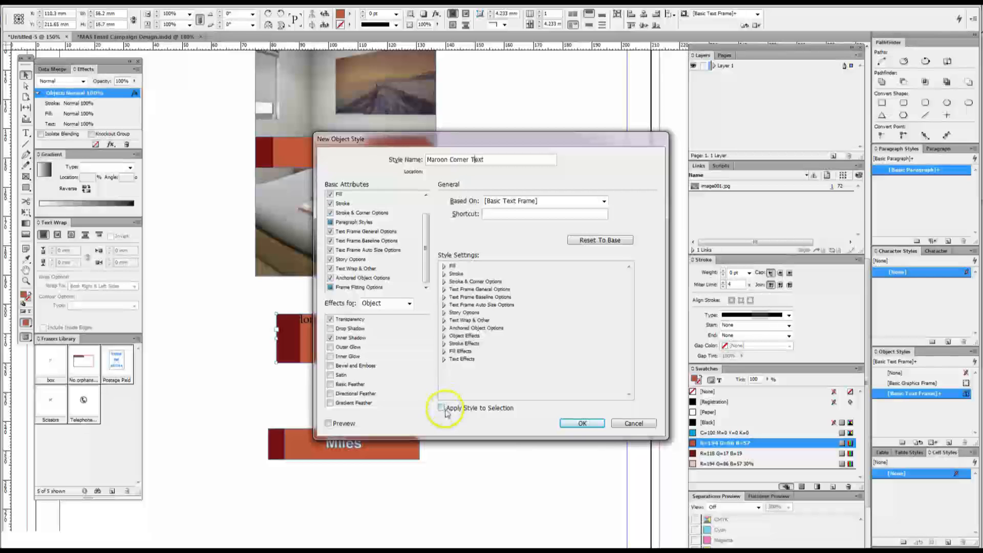
pyautogui.click(572, 422)
pyautogui.click(433, 357)
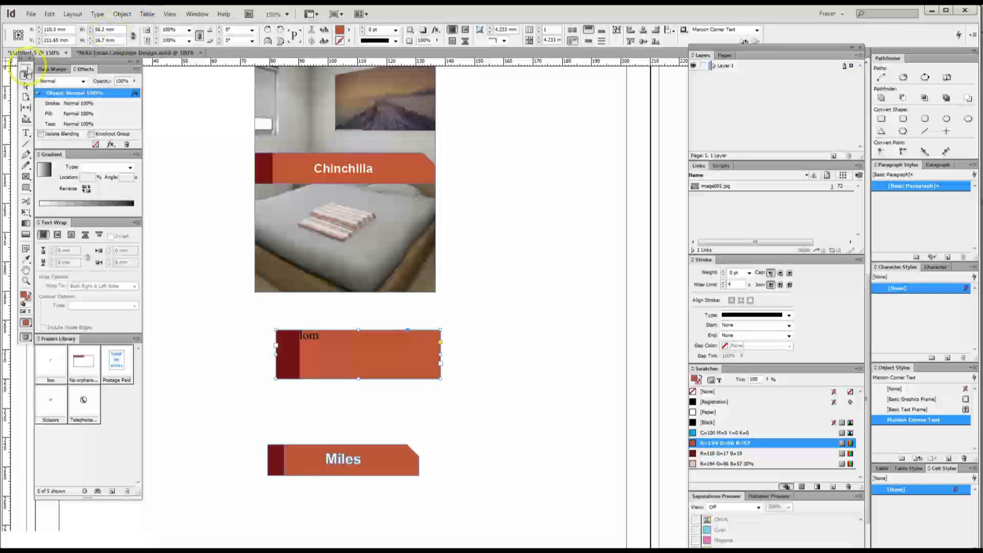
# Give the Random banner a 4.233 mm Bevel corner at its top right only.
pyautogui.click(122, 16)
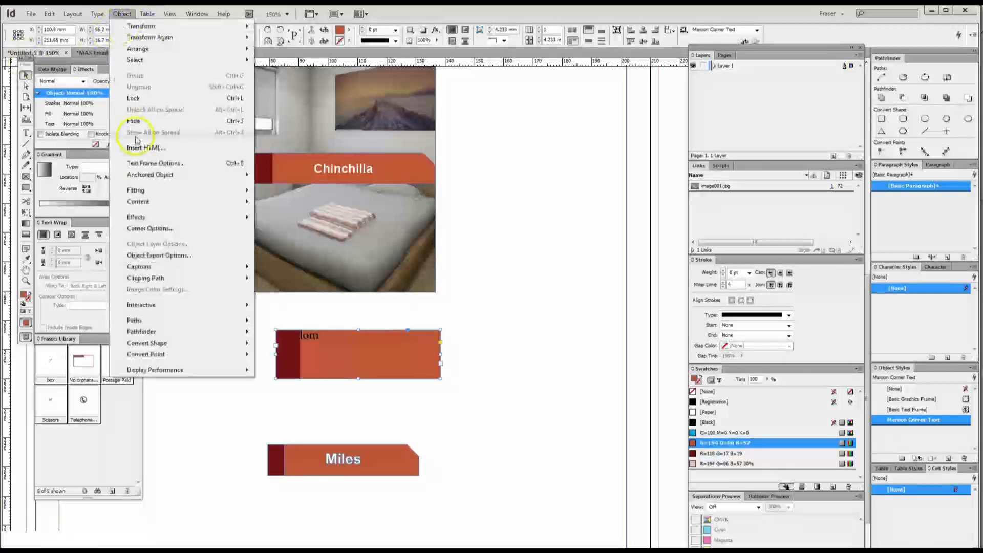
pyautogui.click(150, 228)
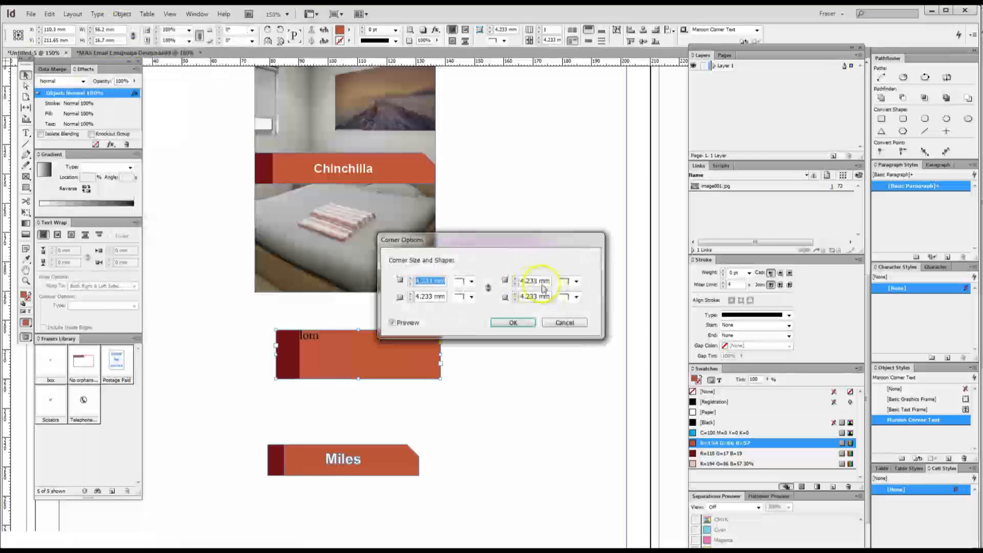
pyautogui.click(563, 287)
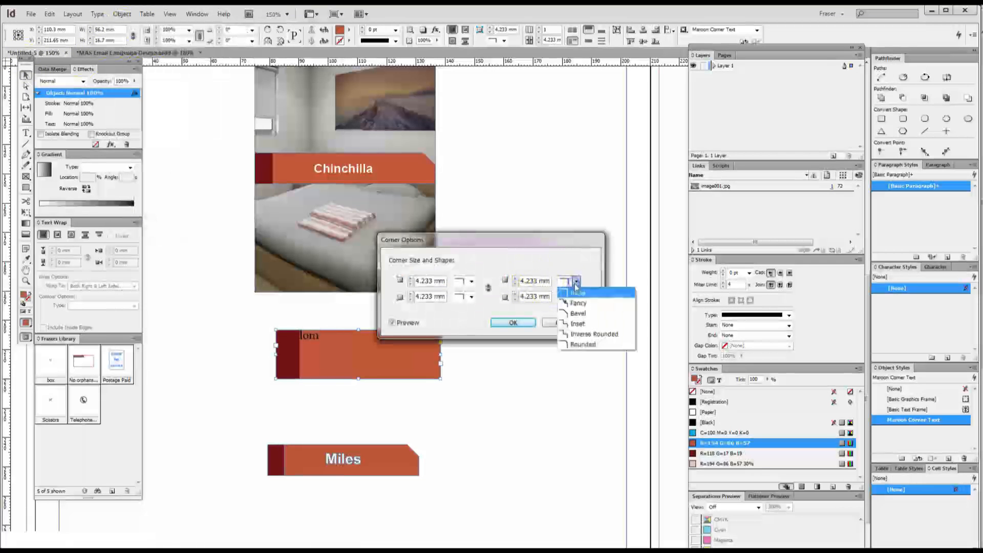
pyautogui.click(576, 318)
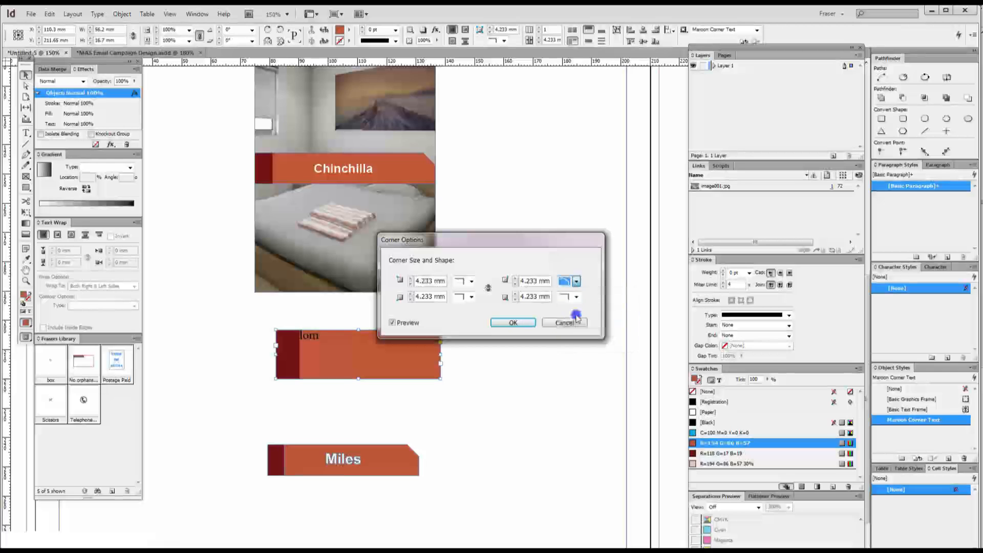
pyautogui.click(517, 323)
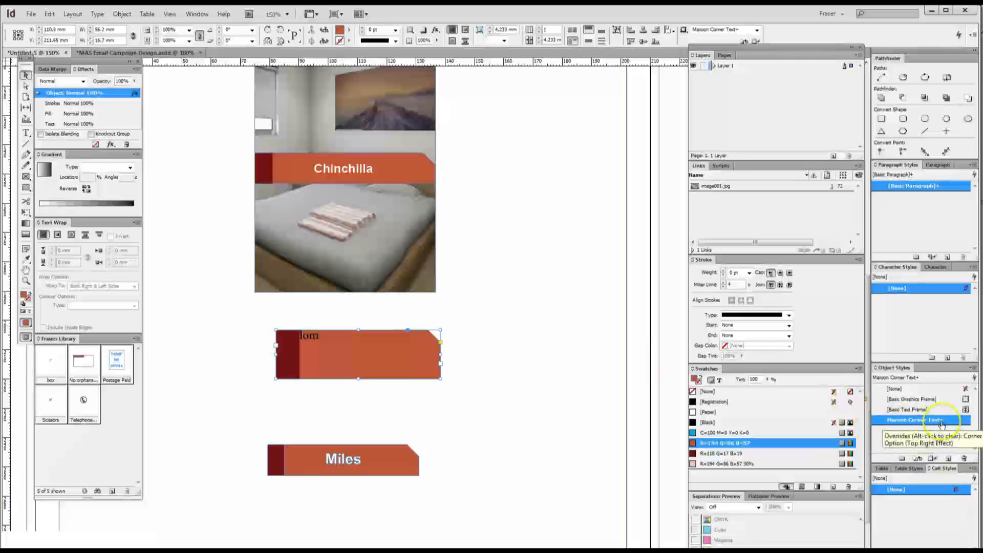
# Redefine the Maroon Corner Text object style so that it includes the bevelled corner.
pyautogui.click(972, 367)
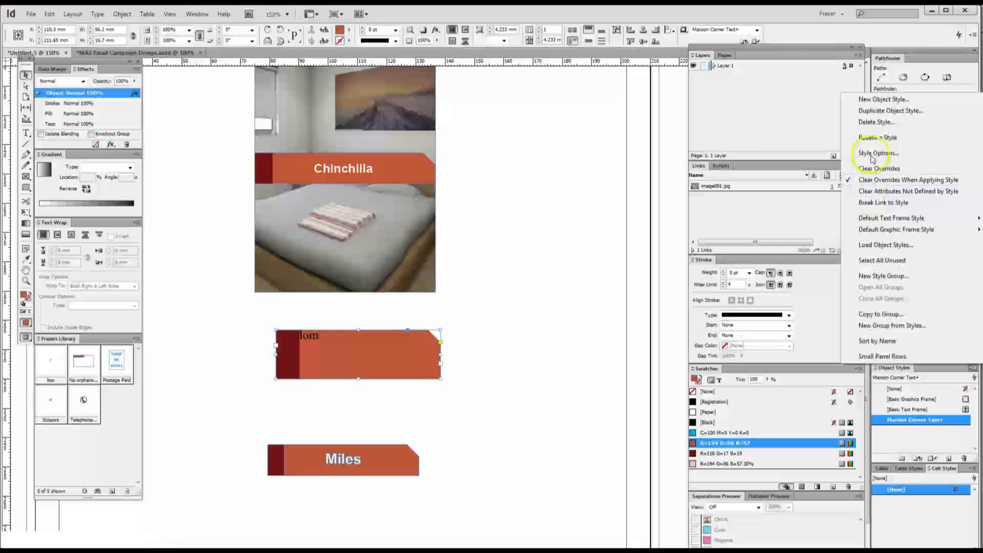
pyautogui.click(876, 138)
pyautogui.click(434, 338)
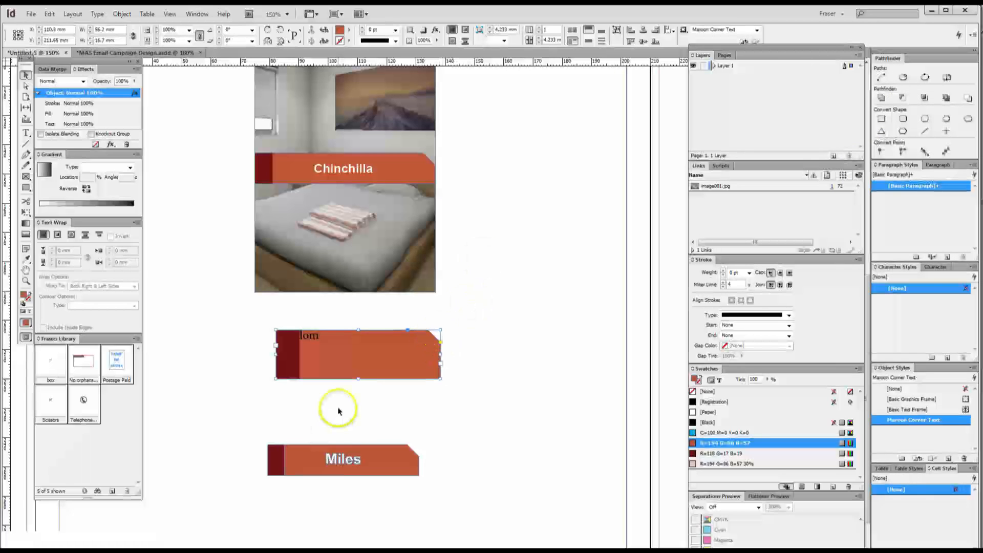
# Draw a text frame about 72 by 12 mm above the Miles banner, enter "asdfasdfasdf", and apply the Maroon Corner Text style to it.
pyautogui.press('t')
pyautogui.moveTo(300, 399); pyautogui.dragTo(510, 434)
pyautogui.write('asdfasdfasdf')
pyautogui.click(25, 75)
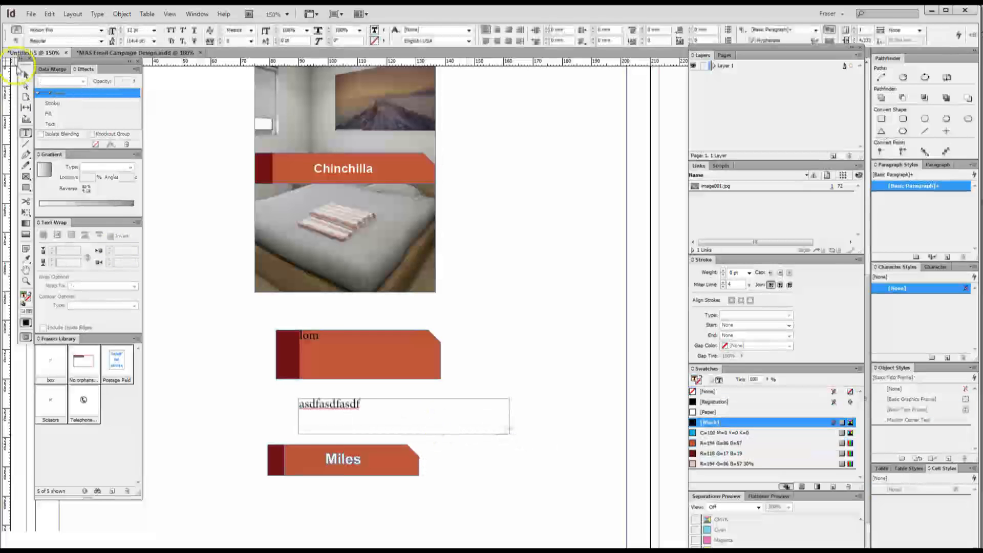
pyautogui.click(906, 420)
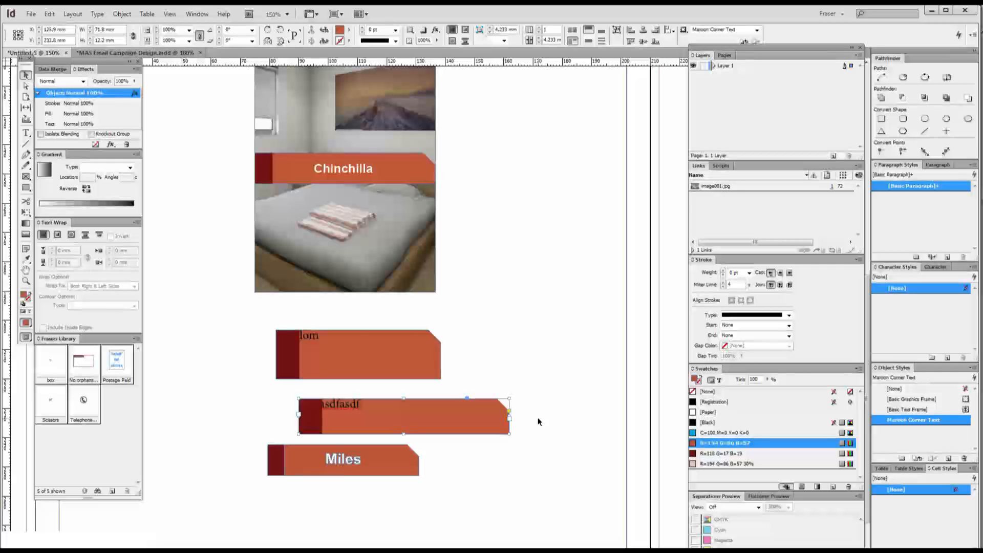
# Set the Random banner's text frame to auto-size in Height and Width.
pyautogui.click(387, 161)
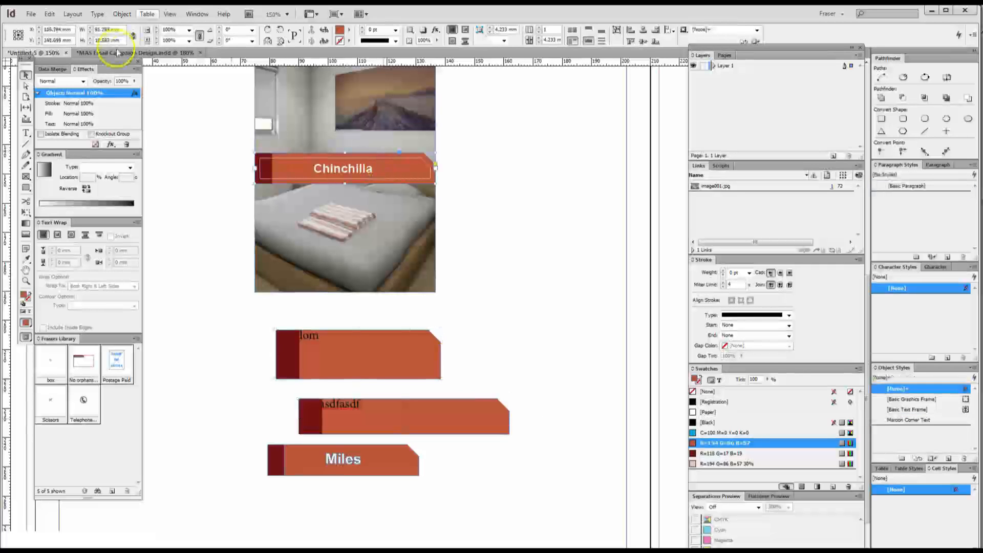
pyautogui.click(397, 409)
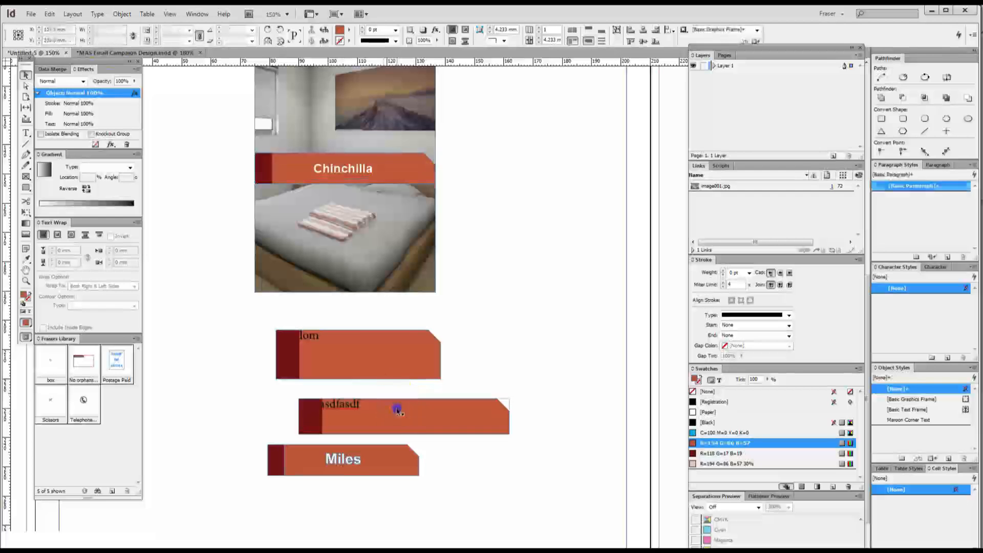
pyautogui.click(391, 375)
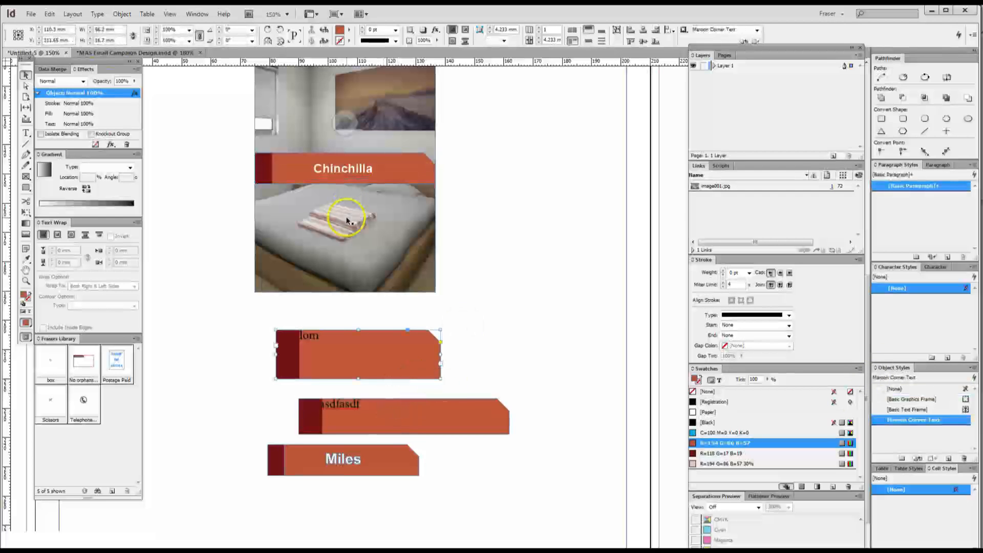
pyautogui.hotkey('ctrl', 'b')
pyautogui.click(448, 127)
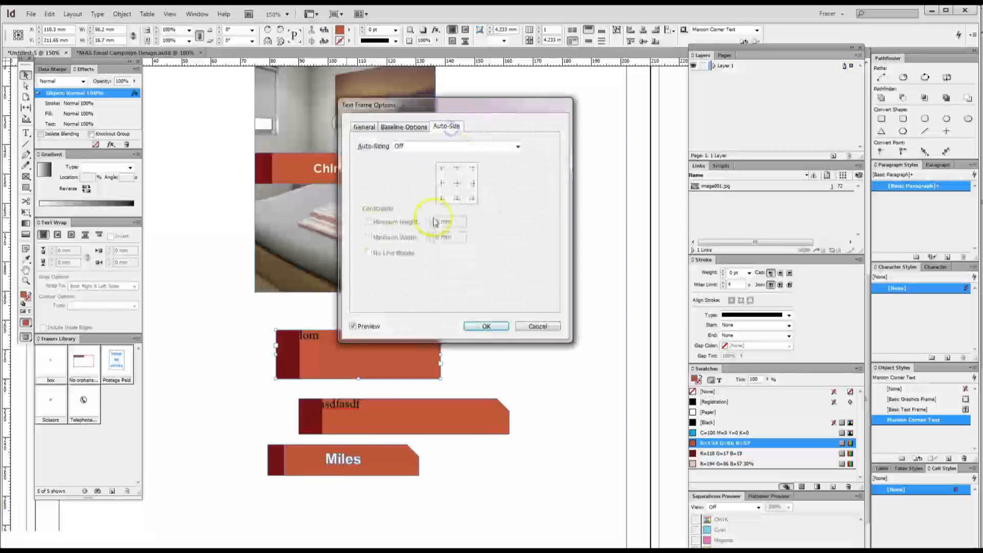
pyautogui.click(397, 148)
pyautogui.click(402, 182)
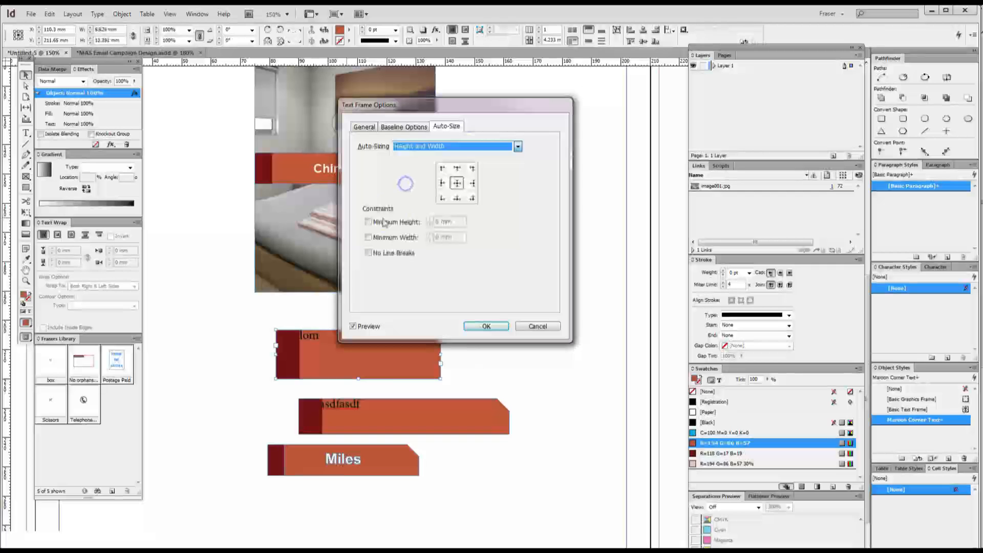
# Constrain the Random frame's auto-sizing to a minimum height of 10 mm and a minimum width of 60 mm, with No Line Breaks.
pyautogui.click(384, 223)
pyautogui.click(423, 225)
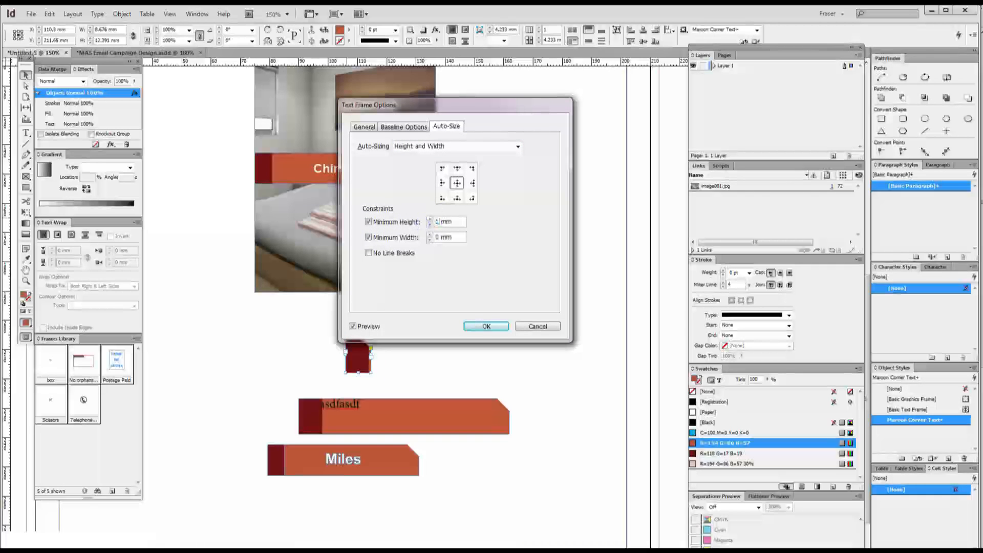
pyautogui.press('Tab')
pyautogui.write('8')
pyautogui.press('Tab')
pyautogui.click(368, 253)
pyautogui.click(503, 328)
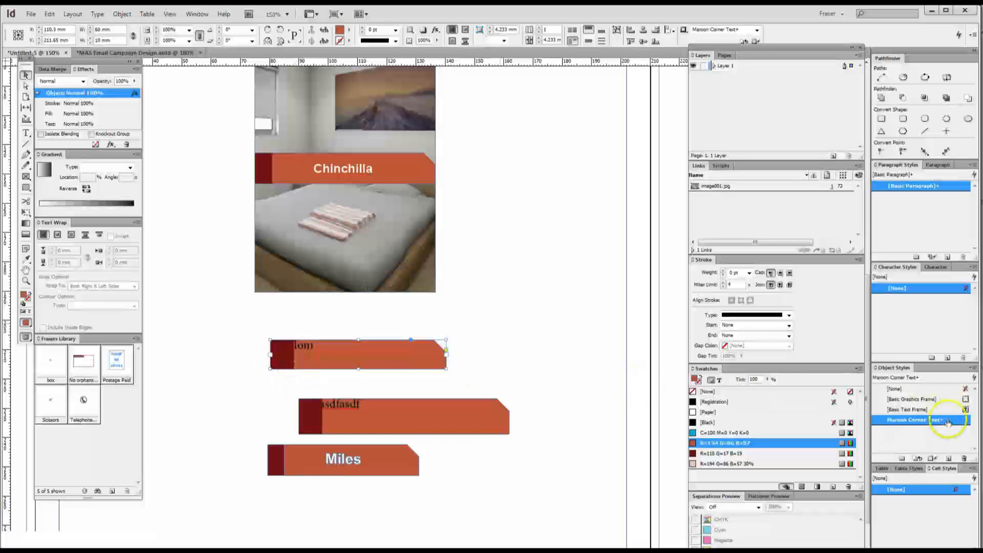
# Update the Maroon Corner Text object style with the Random banner's auto-size settings.
pyautogui.moveTo(942, 424)
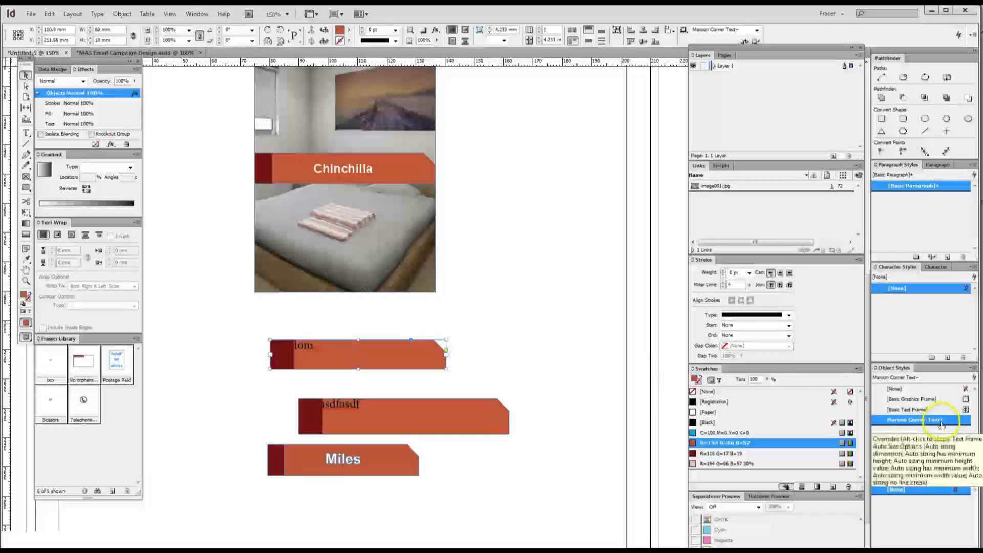
pyautogui.click(971, 368)
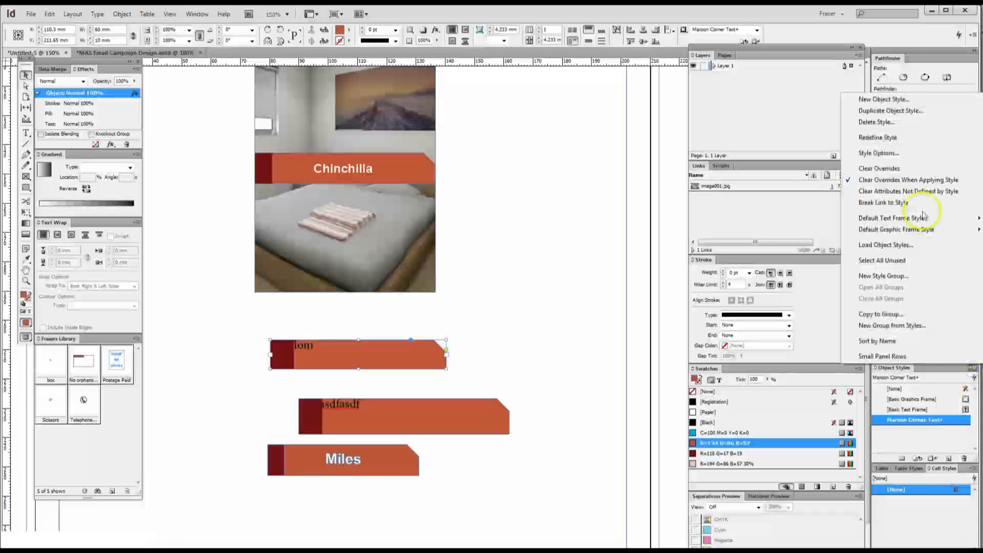
pyautogui.click(891, 139)
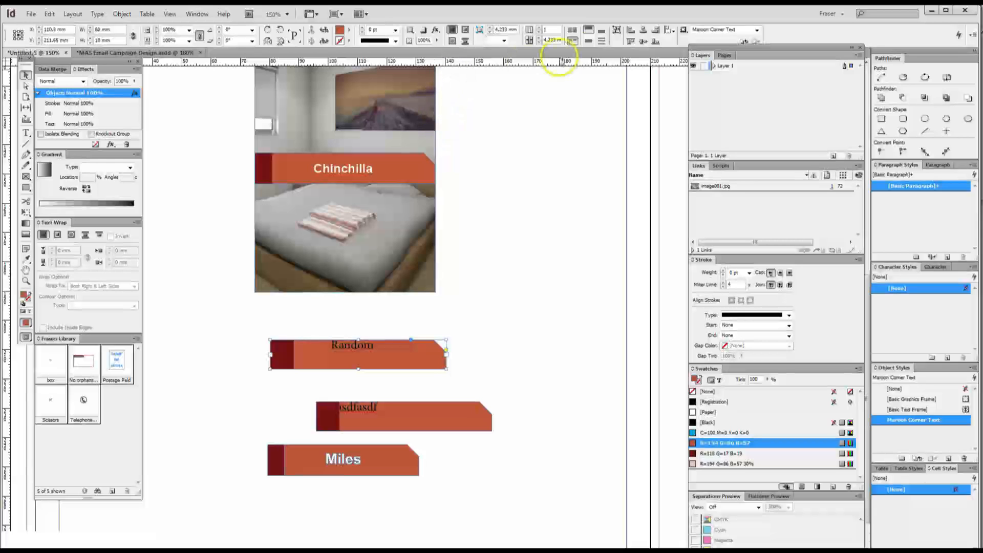
# Centre the Random text vertically in its banner and format it in bold Arial with the [Paper] swatch.
pyautogui.click(587, 42)
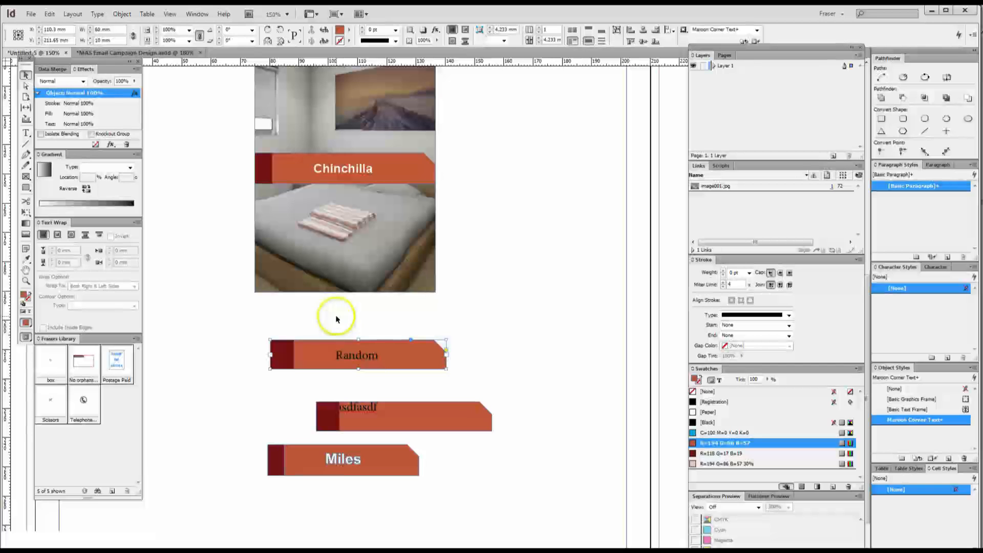
pyautogui.click(719, 380)
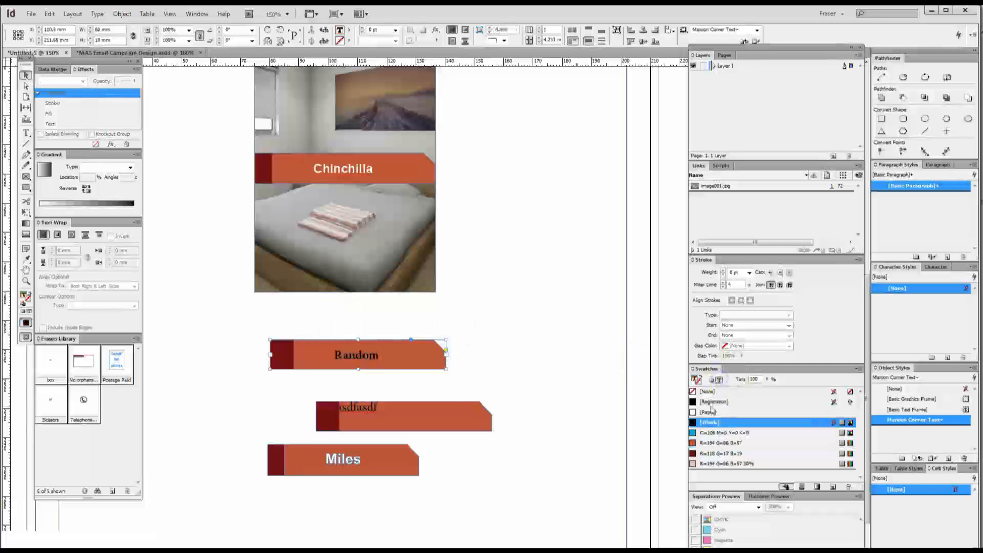
pyautogui.click(710, 412)
pyautogui.doubleClick(340, 347)
pyautogui.hotkey('ctrl', 'a')
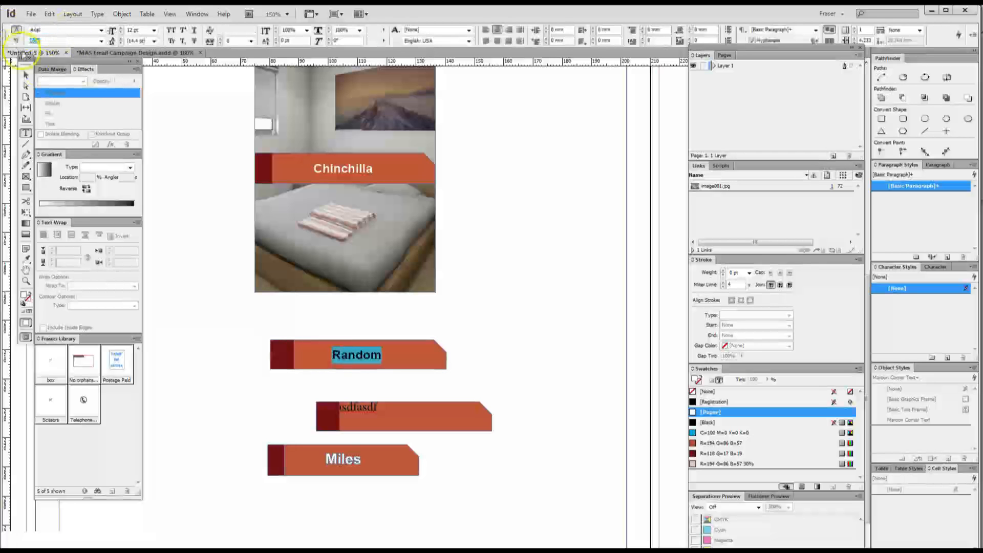
# Create a paragraph style named Caption from the formatted Random text and apply it to that text.
pyautogui.click(24, 74)
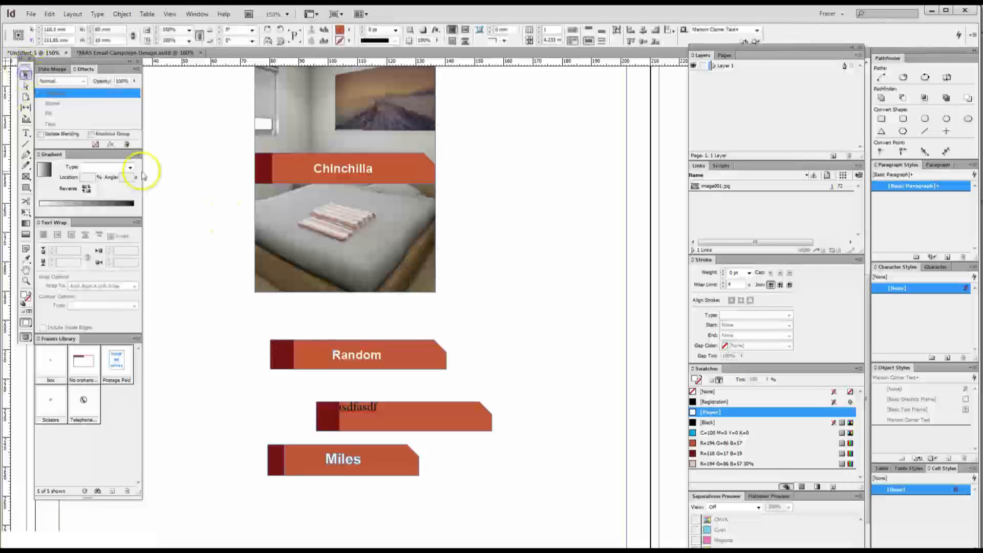
pyautogui.doubleClick(383, 350)
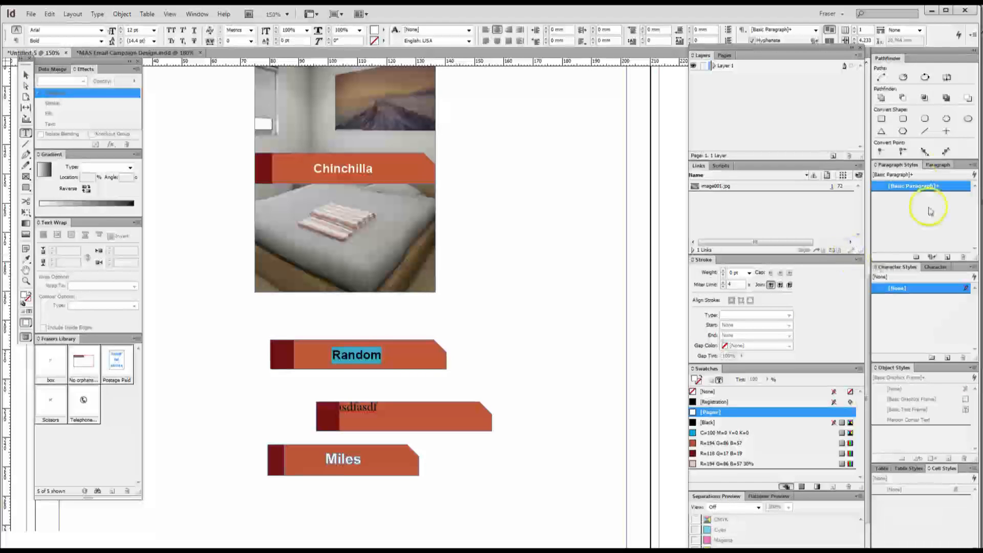
pyautogui.click(972, 165)
pyautogui.click(763, 168)
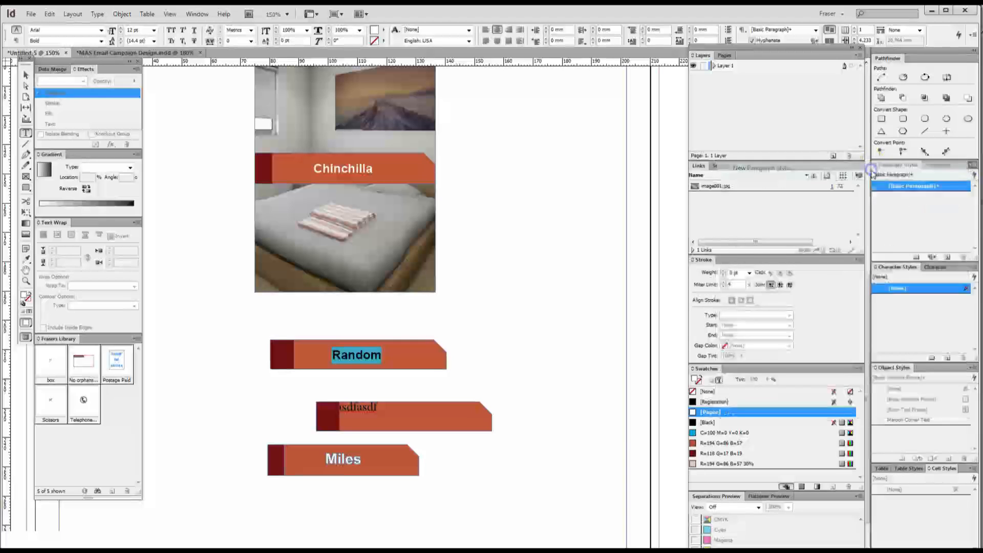
pyautogui.write('Caption')
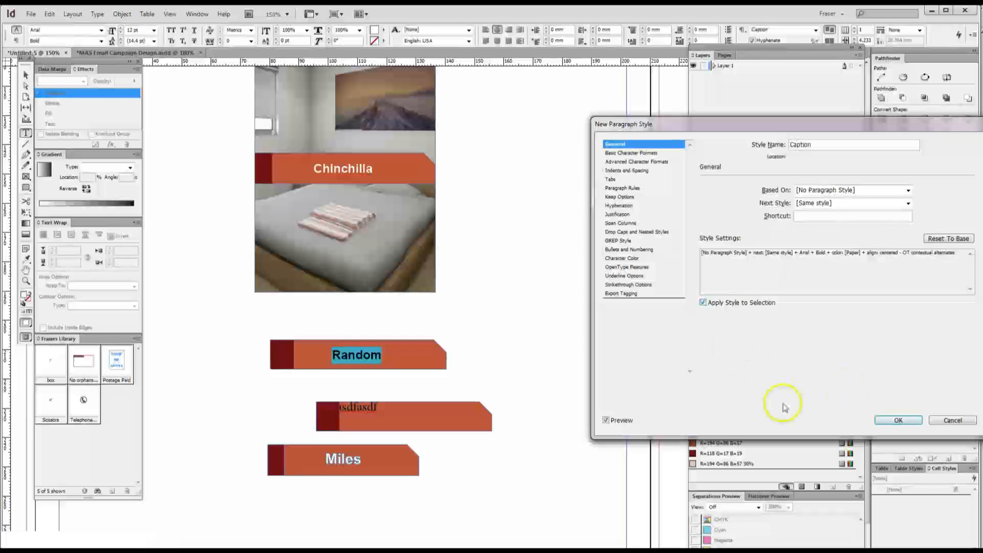
pyautogui.click(898, 420)
# Redefine the Maroon Corner Text object style from the Random banner.
pyautogui.doubleClick(340, 406)
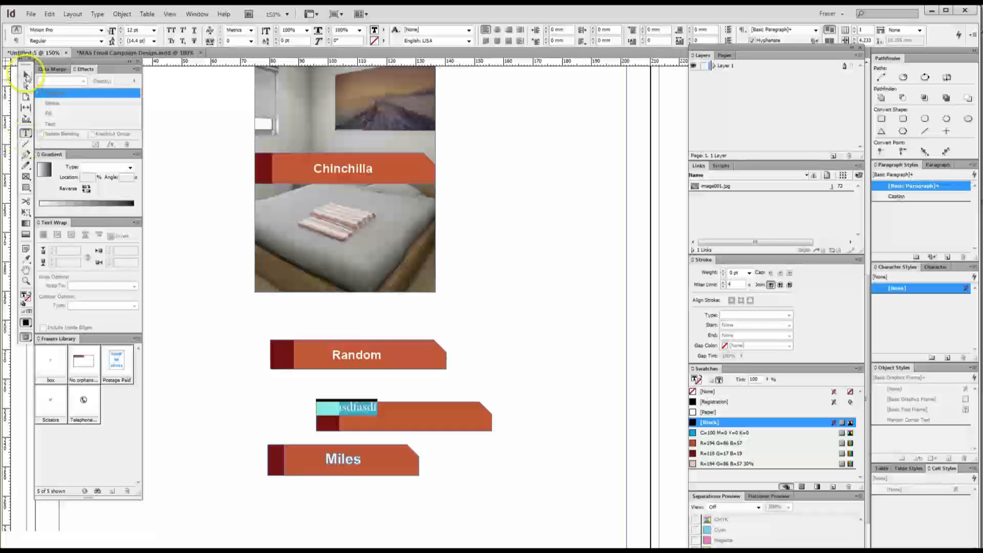
pyautogui.click(25, 75)
pyautogui.click(358, 357)
pyautogui.click(907, 419)
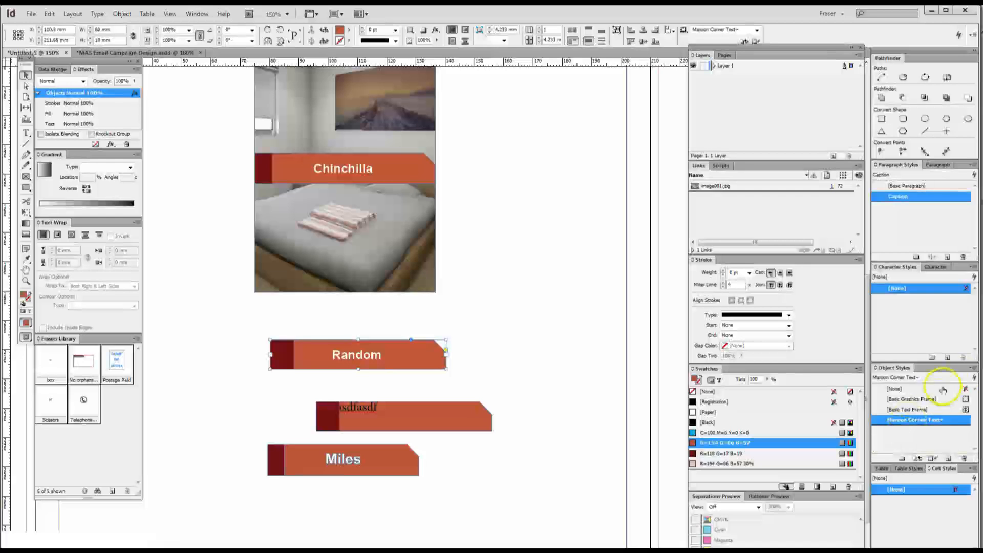
pyautogui.click(974, 368)
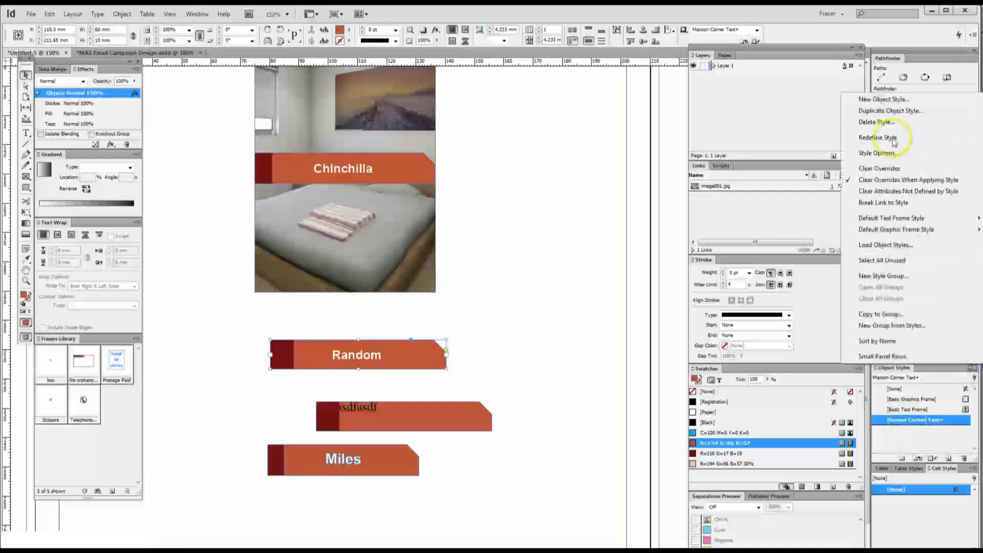
pyautogui.click(893, 139)
# Include the Caption paragraph style in the Maroon Corner Text object style and enable Apply Next Style.
pyautogui.rightClick(889, 416)
pyautogui.click(890, 425)
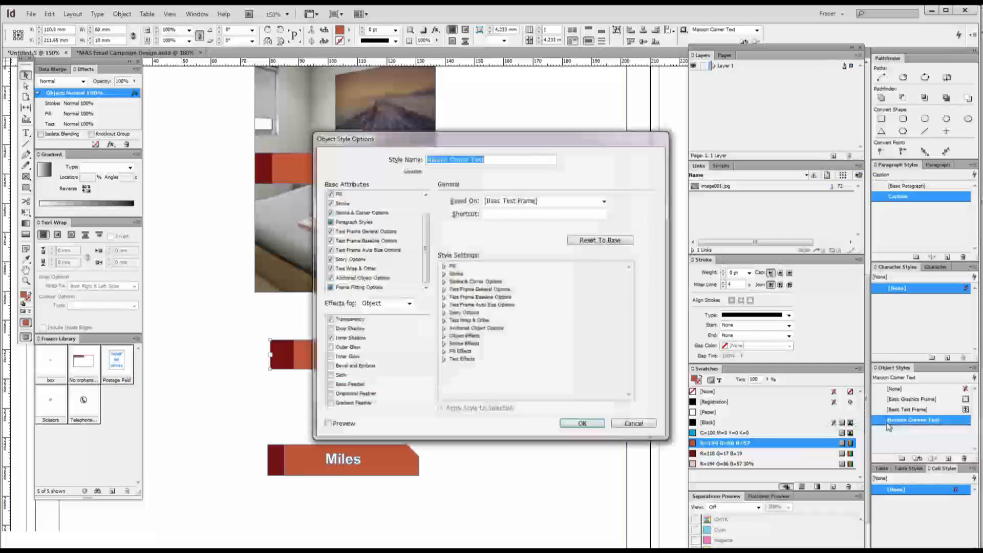
pyautogui.click(367, 223)
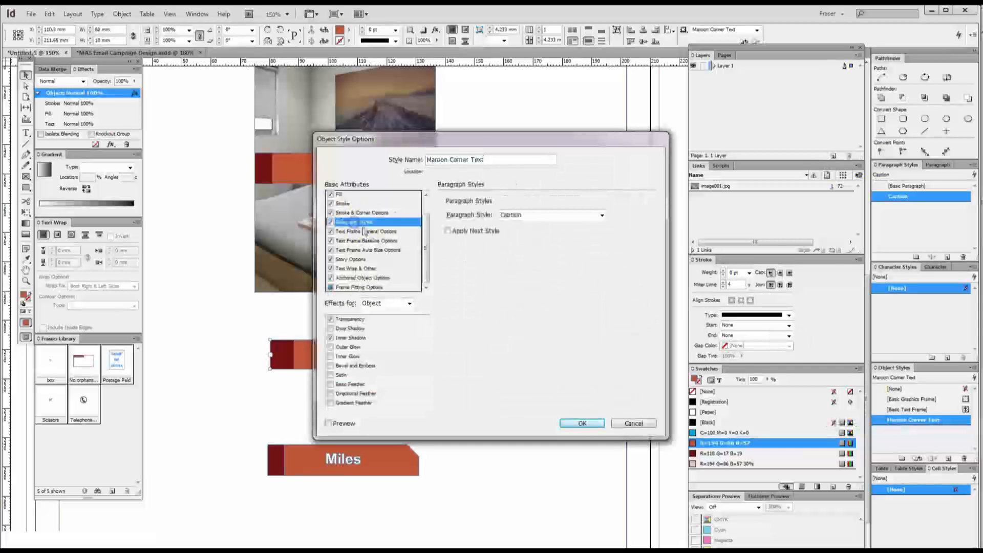
pyautogui.moveTo(464, 139); pyautogui.dragTo(599, 102)
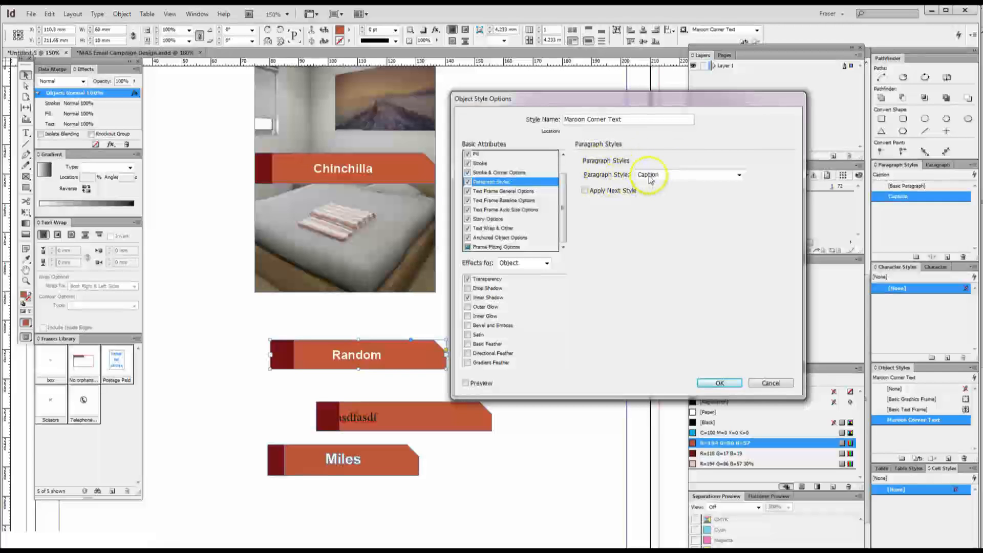
pyautogui.click(585, 191)
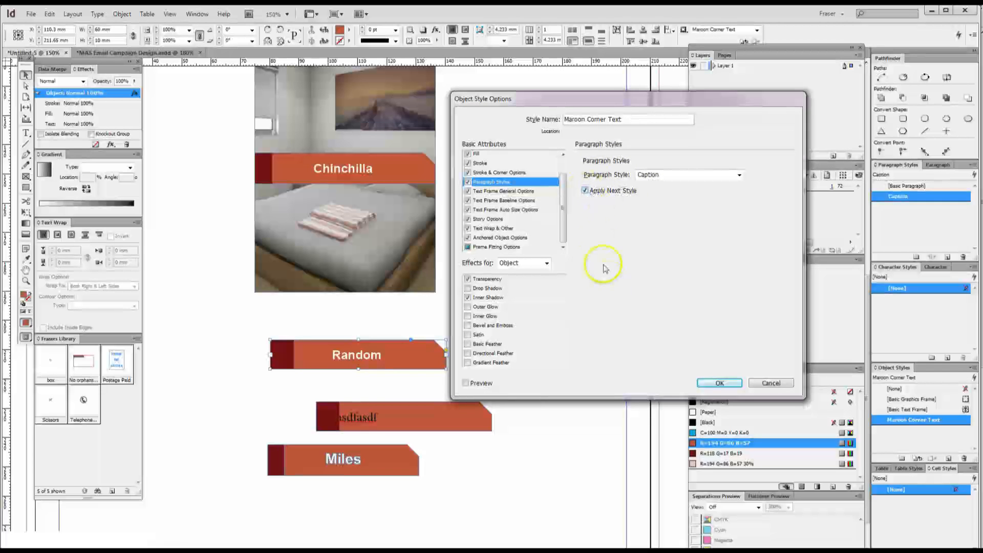
pyautogui.click(720, 384)
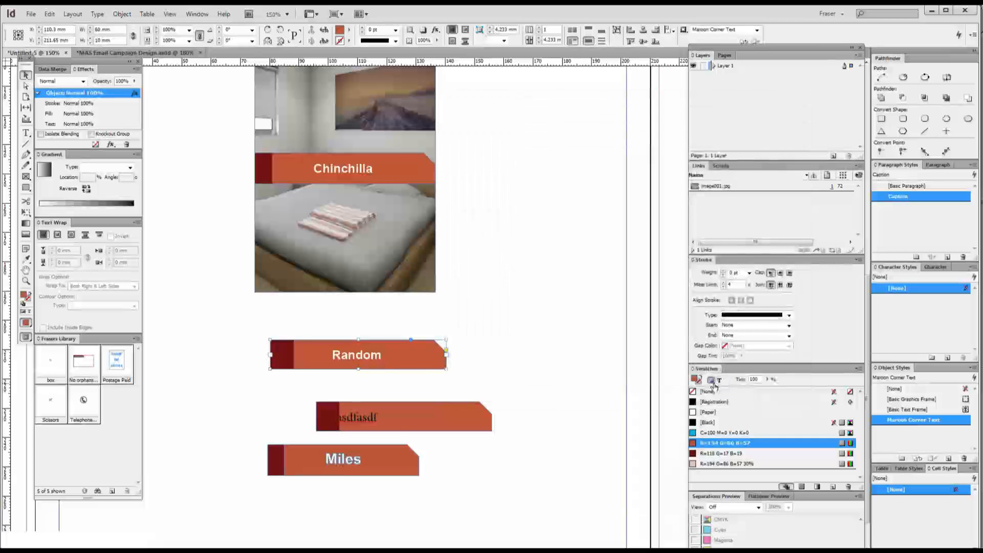
pyautogui.click(534, 388)
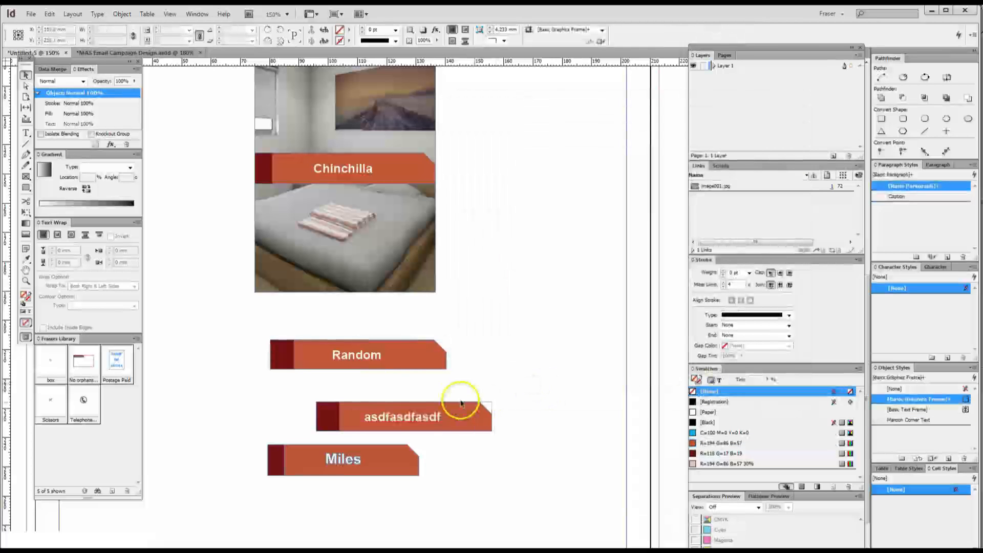
# Add a text frame containing "asdfasdfasdf" between the photo and the Random banner and give it the Maroon Corner Text object style.
pyautogui.click(383, 358)
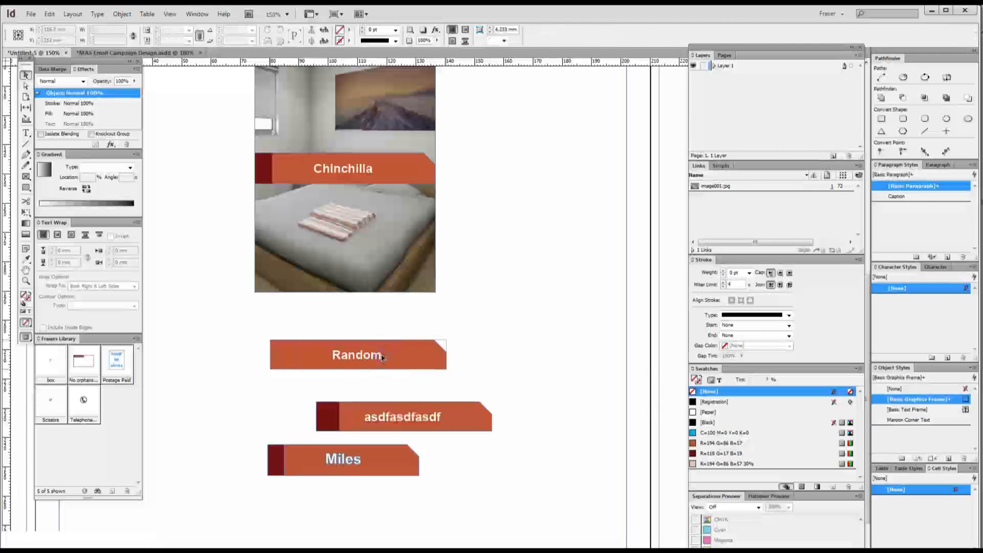
pyautogui.press('t')
pyautogui.moveTo(292, 305); pyautogui.dragTo(417, 334)
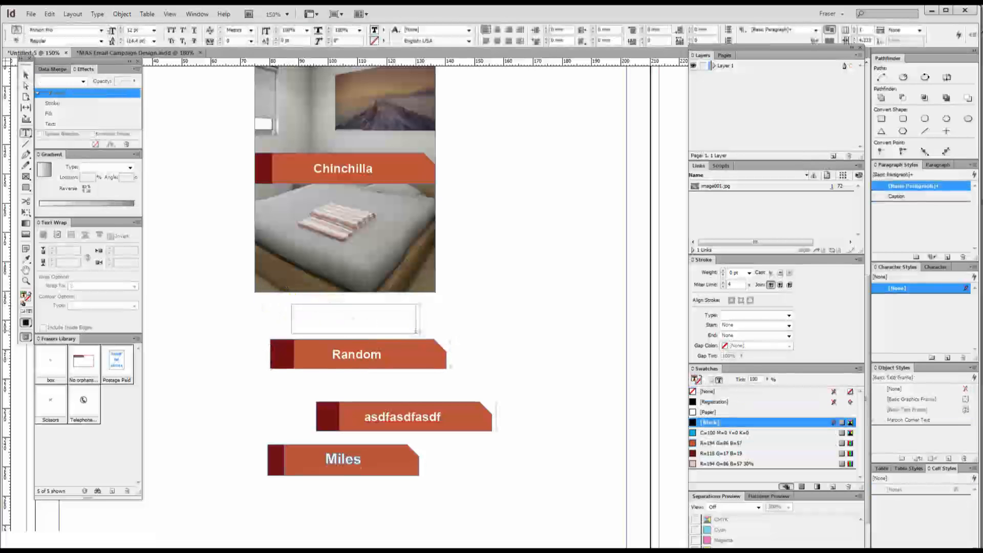
pyautogui.hotkey('ctrl', 'v')
pyautogui.press('Escape')
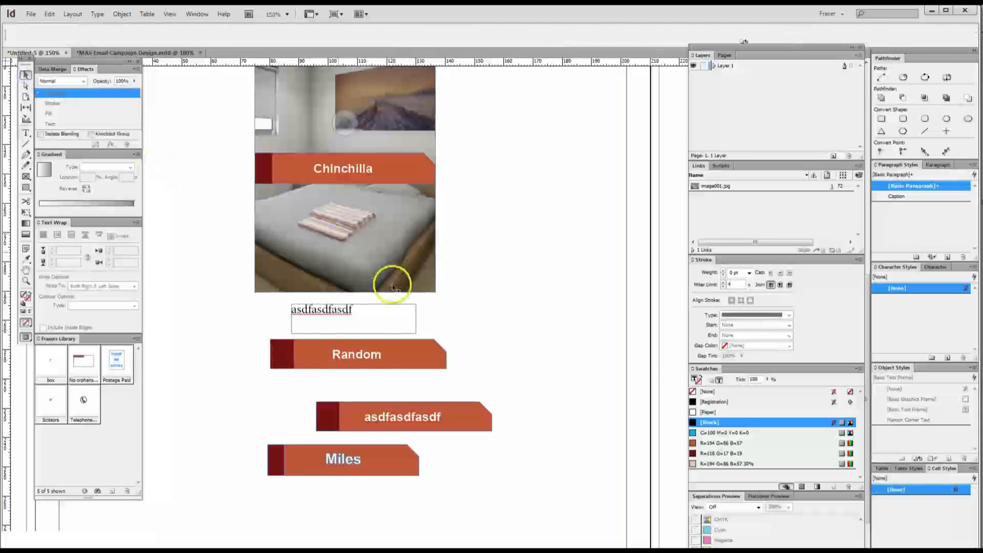
pyautogui.click(891, 421)
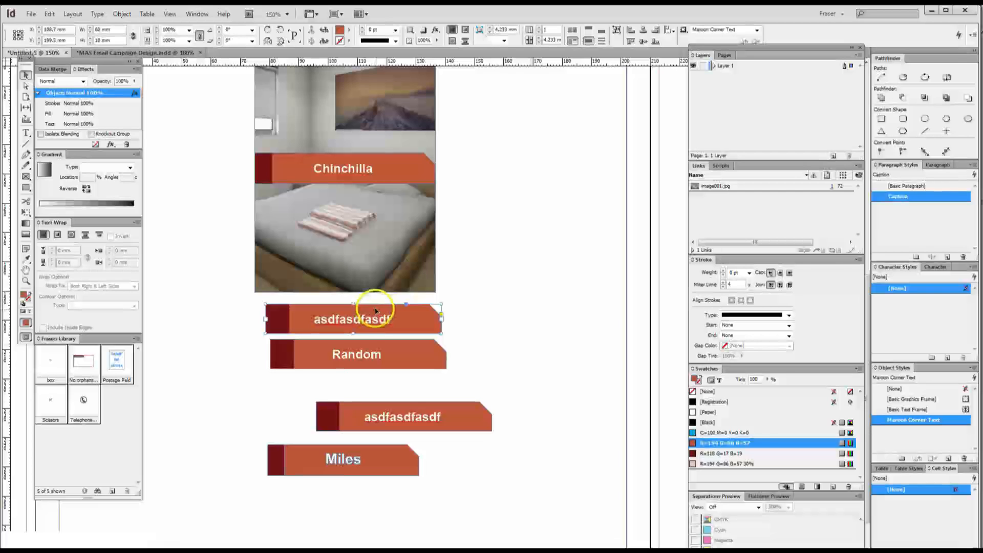
# Move the new asdfasdfasdf banner up so it overlaps the lower edge of the bedroom photo.
pyautogui.moveTo(371, 321); pyautogui.dragTo(365, 288)
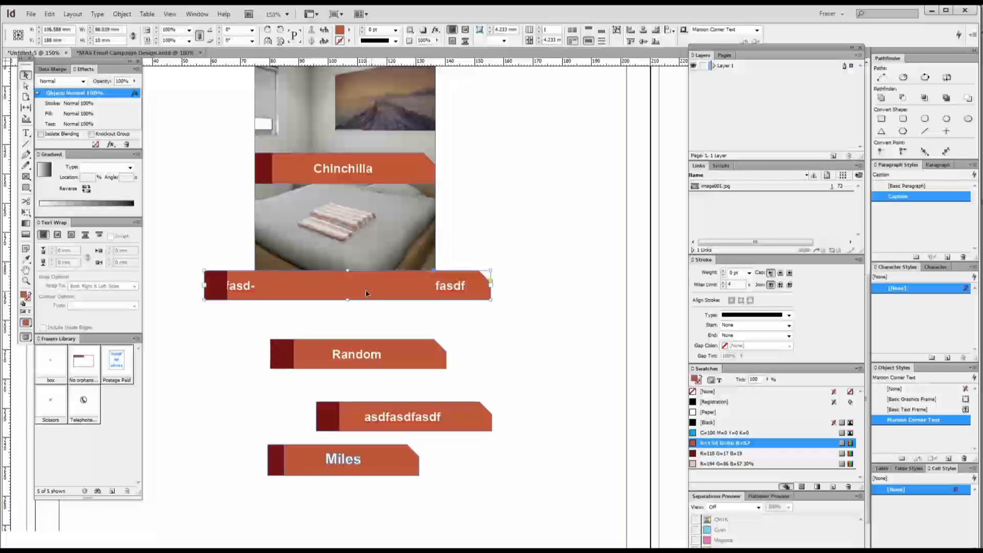
pyautogui.hotkey('shift', 'Up')
pyautogui.hotkey('shift', 'Up')
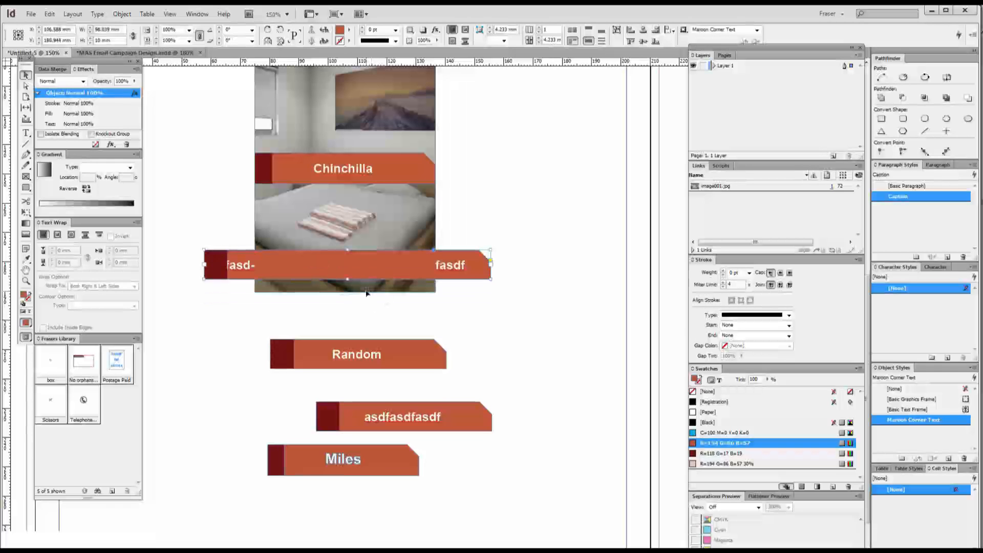
pyautogui.moveTo(377, 266)
pyautogui.mouseDown()
pyautogui.moveTo(390, 321)
pyautogui.moveTo(377, 318)
pyautogui.moveTo(377, 277)
pyautogui.mouseUp()
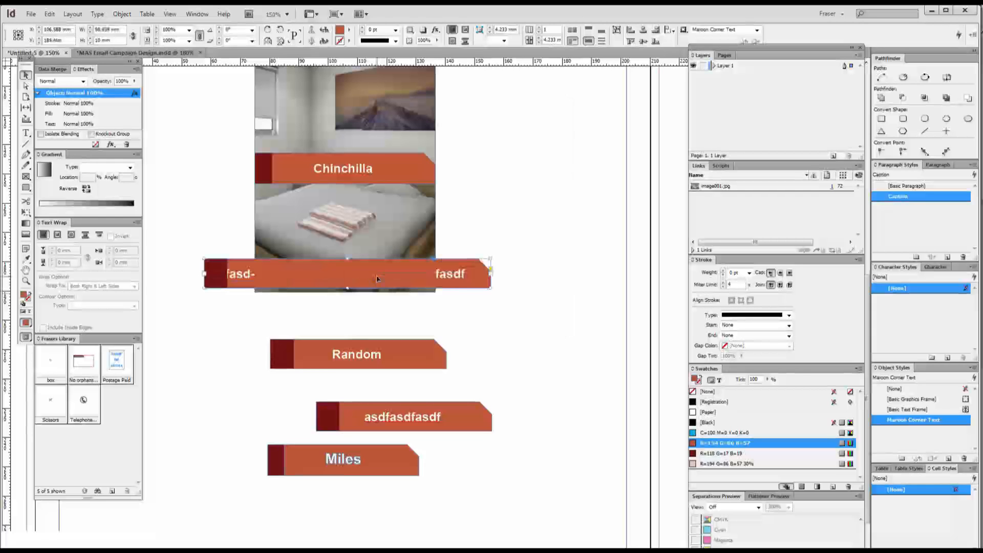
# Make the banner over the photo ignore text wrap and redefine the Maroon Corner Text object style from it.
pyautogui.hotkey('ctrl', 'b')
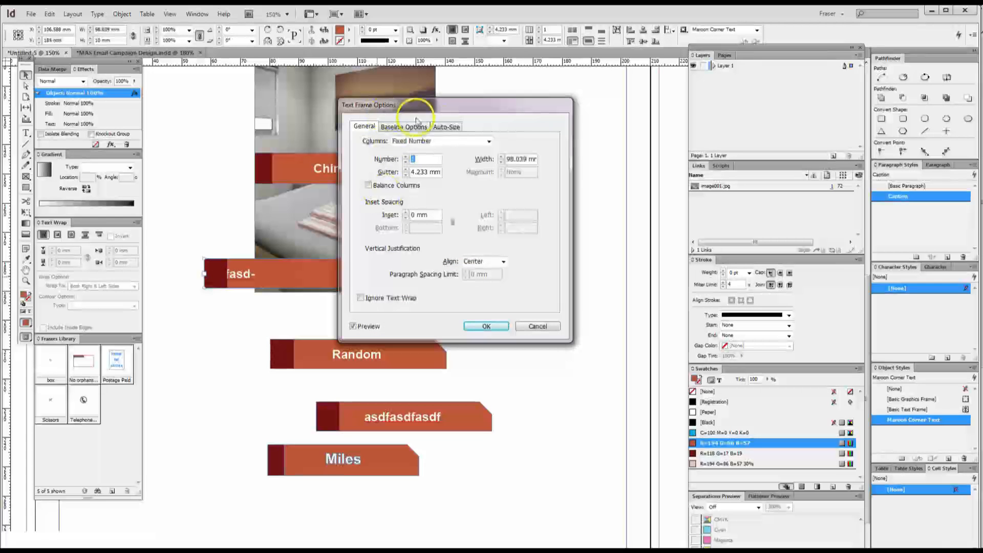
pyautogui.click(361, 298)
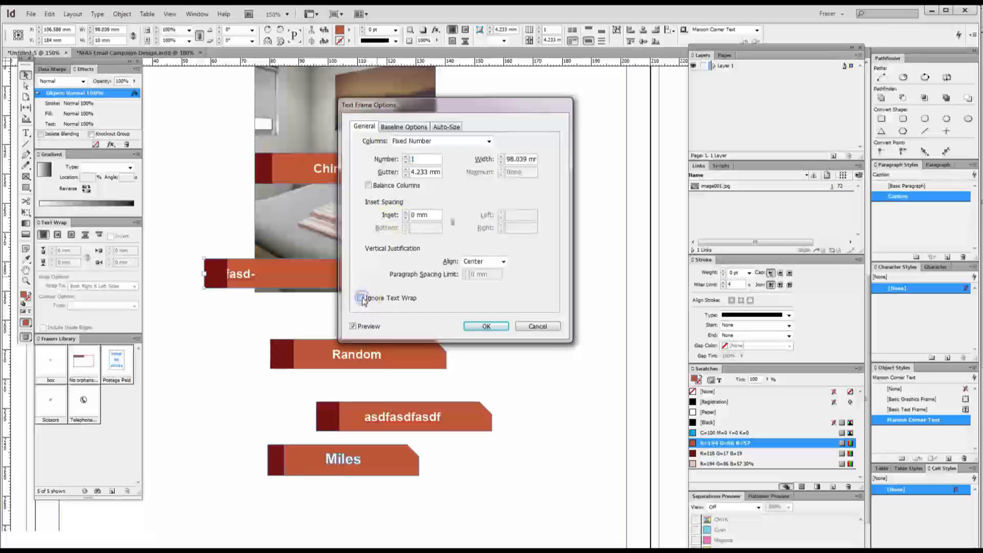
pyautogui.click(475, 327)
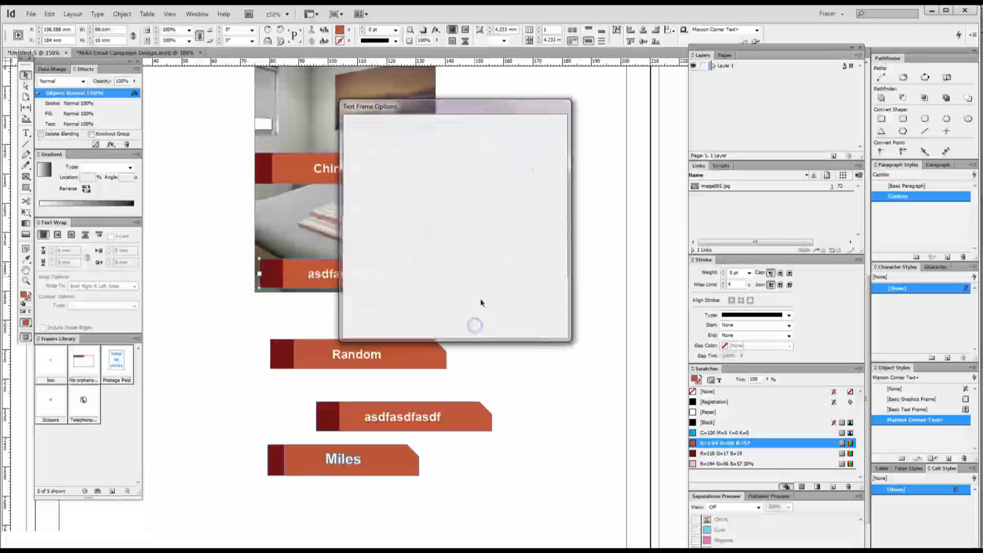
pyautogui.moveTo(339, 281); pyautogui.dragTo(335, 277)
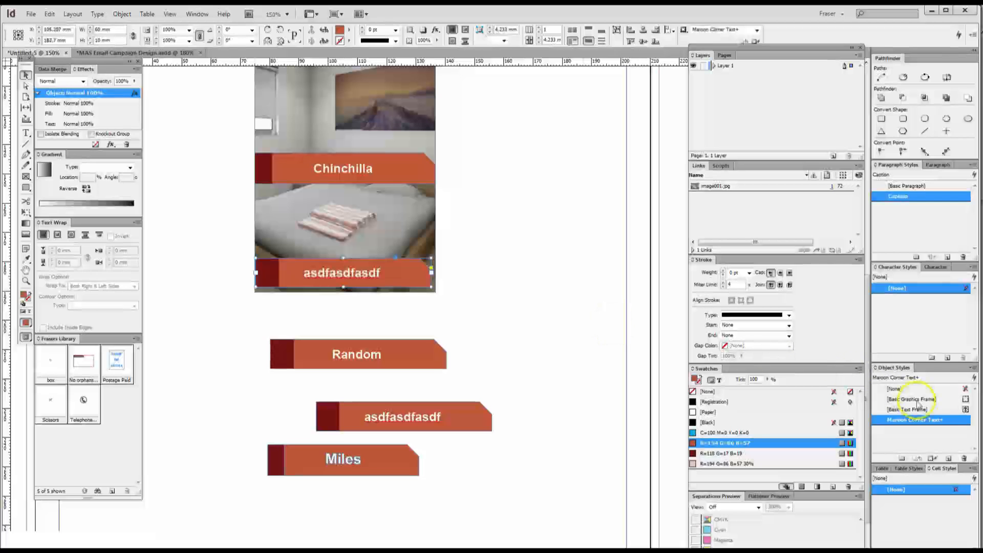
pyautogui.click(972, 369)
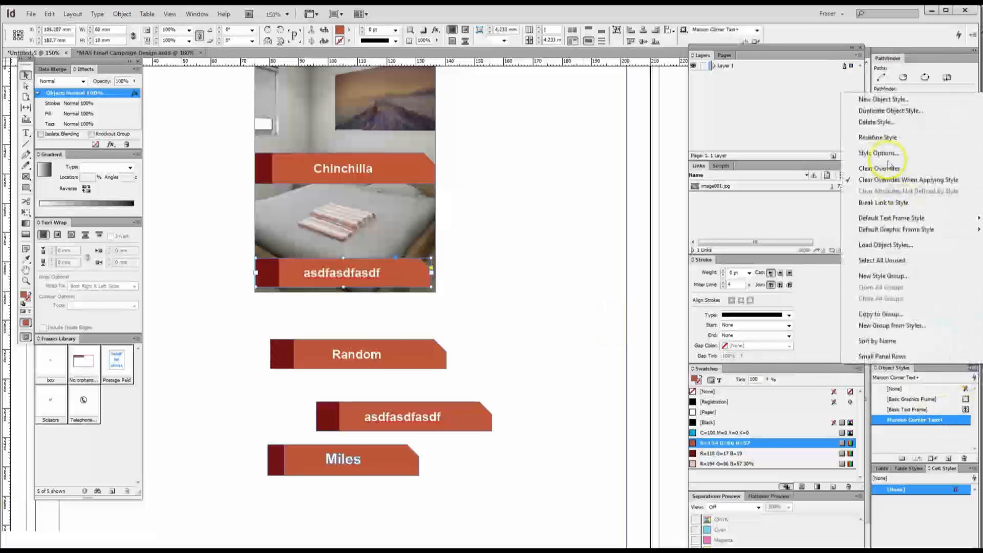
pyautogui.click(888, 138)
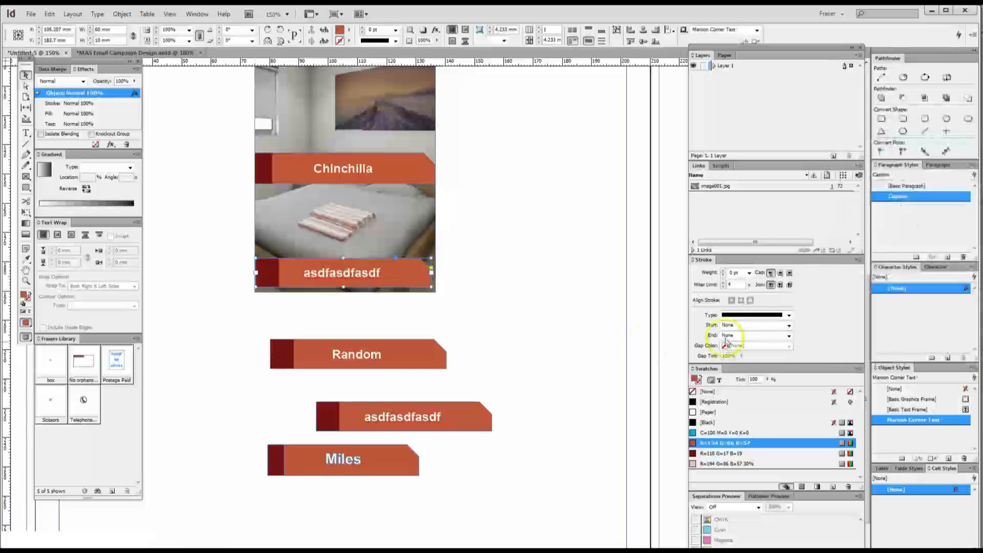
# Move the asdfasdfasdf banner off the photo to below Random, and add a text frame about 66.5 mm wide reading "silly" under the photo.
pyautogui.moveTo(323, 280); pyautogui.dragTo(329, 417)
pyautogui.click(288, 323)
pyautogui.press('m')
pyautogui.moveTo(267, 303); pyautogui.dragTo(462, 333)
pyautogui.write('silly')
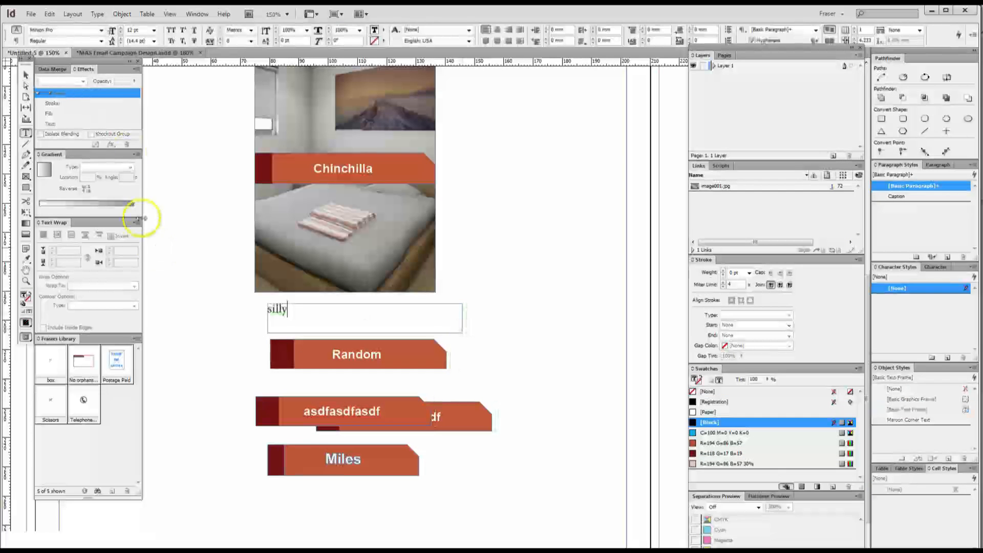
# Apply the Maroon Corner Text object style to the silly frame and align it with the photo's lower-left corner.
pyautogui.click(26, 75)
pyautogui.moveTo(320, 313); pyautogui.dragTo(345, 318)
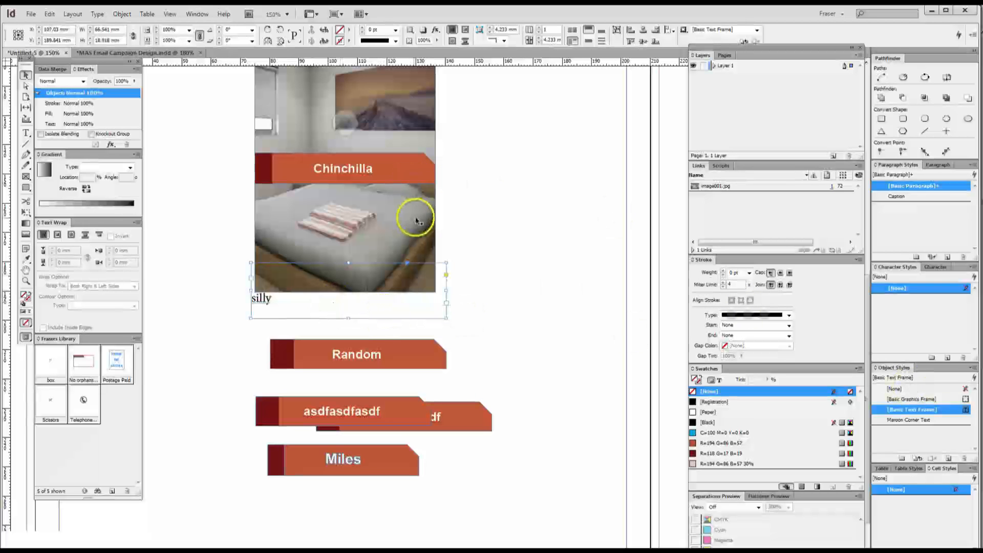
pyautogui.click(907, 420)
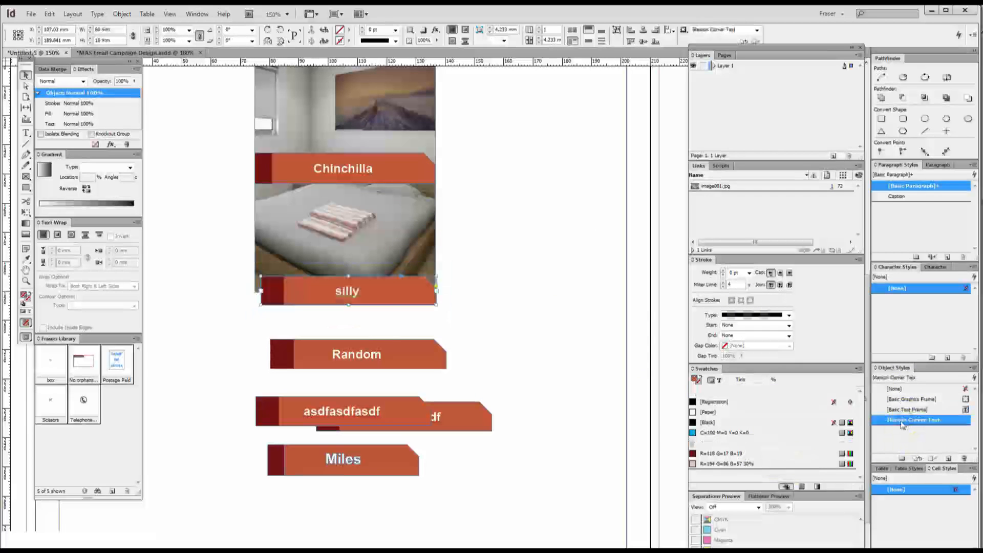
pyautogui.click(374, 292)
pyautogui.moveTo(373, 296); pyautogui.dragTo(367, 284)
pyautogui.click(518, 294)
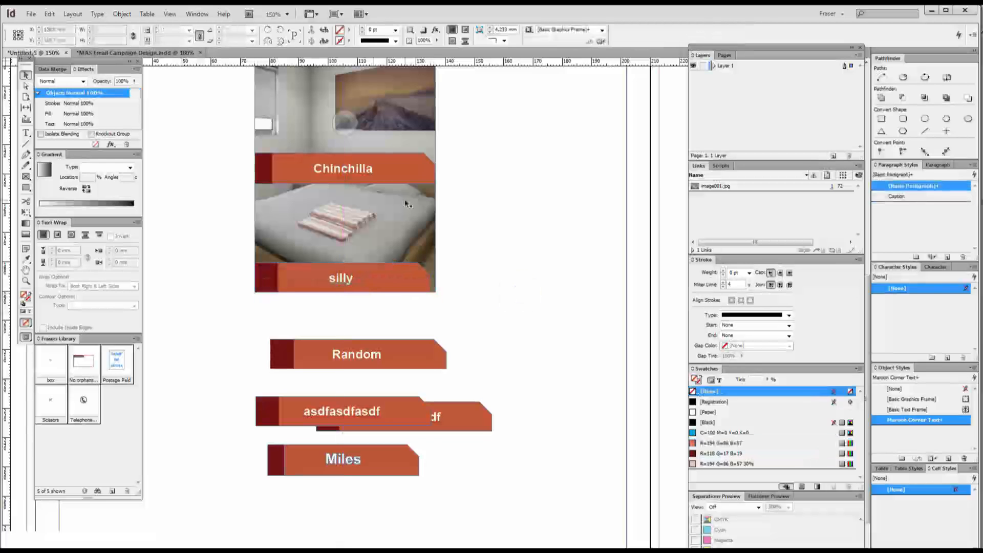
# Crop the photo's right edge to match the width of the silly banner.
pyautogui.click(435, 149)
pyautogui.moveTo(436, 131); pyautogui.dragTo(430, 131)
pyautogui.click(469, 168)
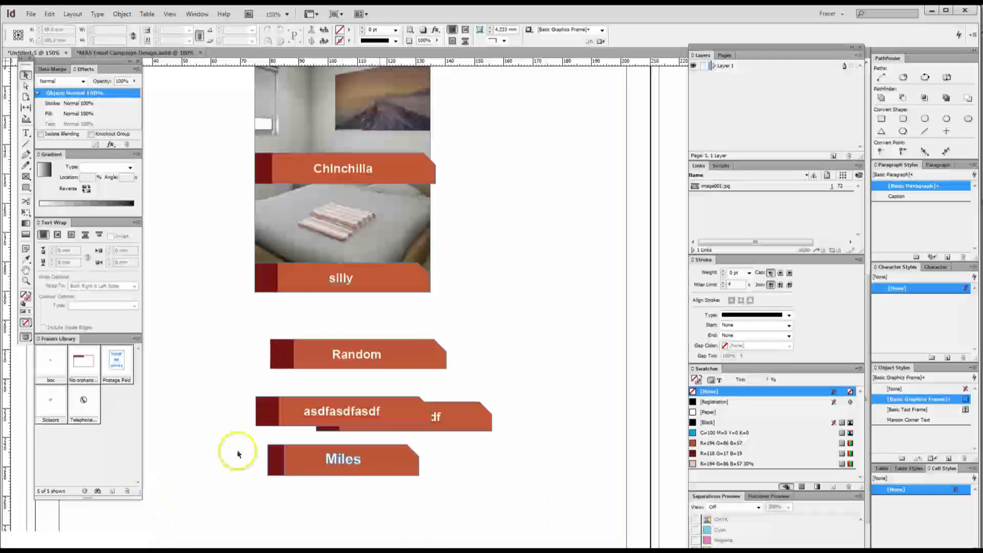
# Examine the separate pieces of the grouped Miles banner and compare them with the single-frame silly banner.
pyautogui.doubleClick(342, 460)
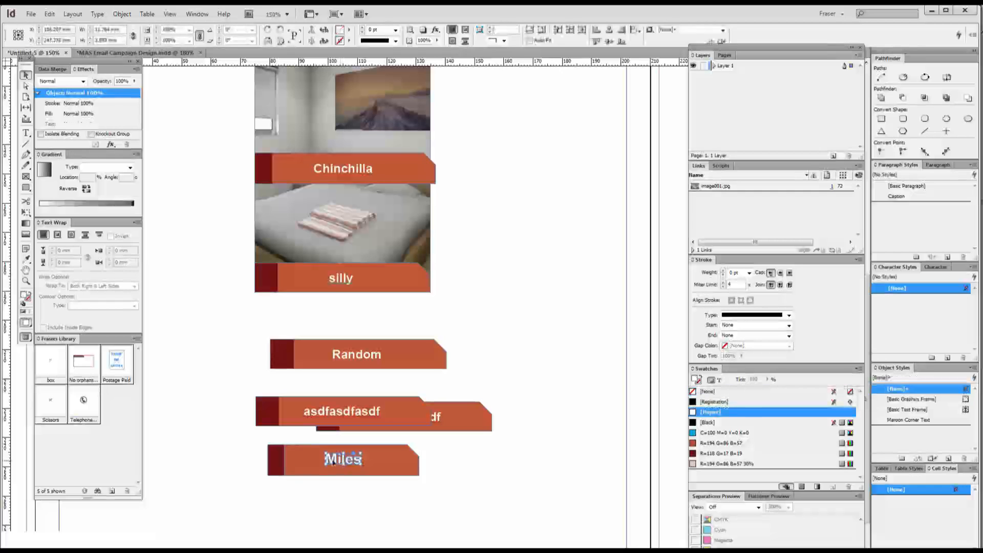
pyautogui.click(298, 464)
pyautogui.click(299, 487)
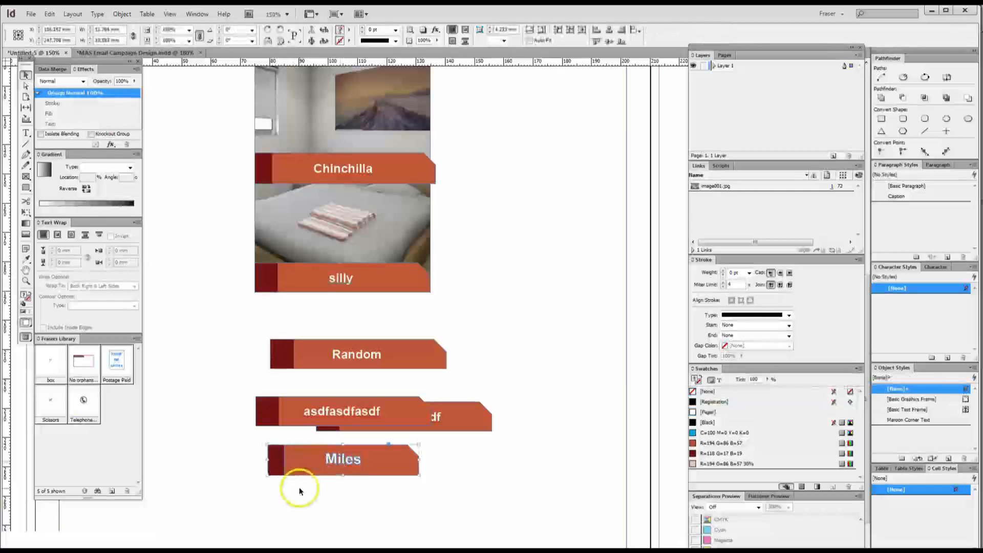
pyautogui.click(301, 471)
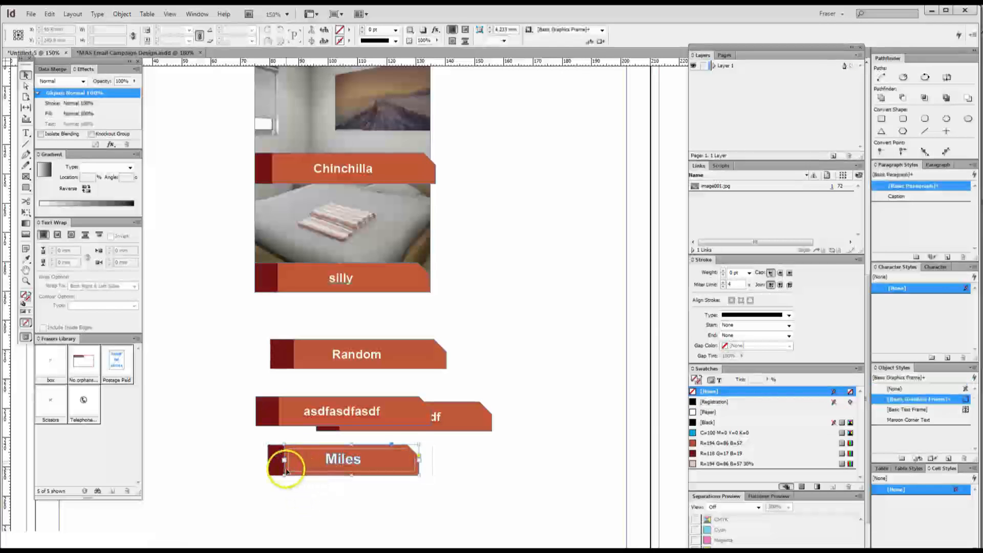
pyautogui.click(271, 469)
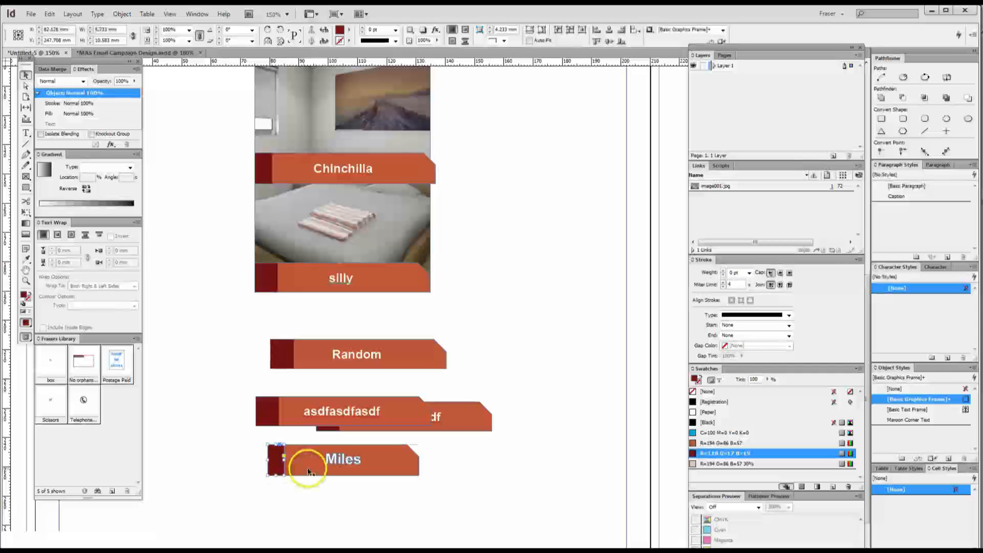
pyautogui.doubleClick(338, 462)
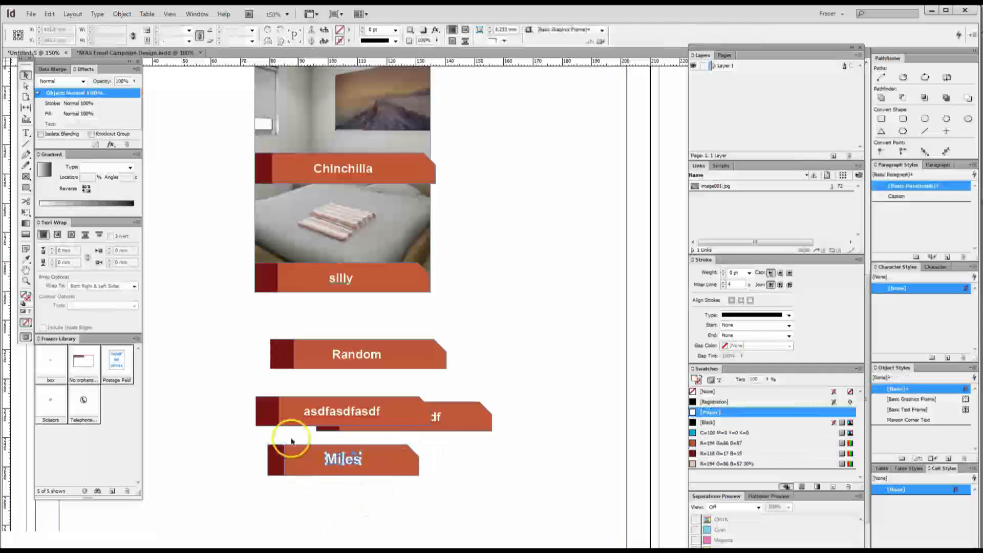
pyautogui.click(352, 464)
pyautogui.click(339, 269)
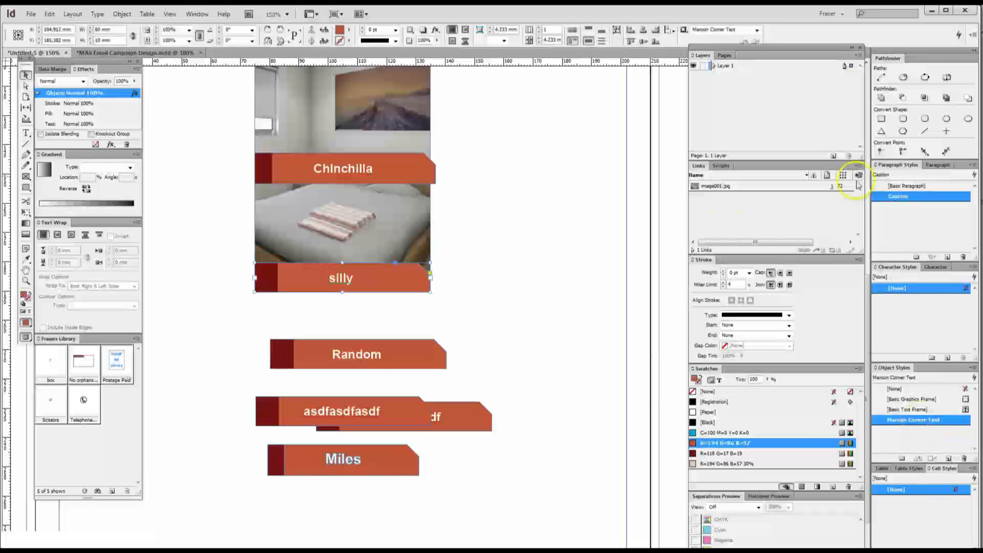
pyautogui.click(466, 304)
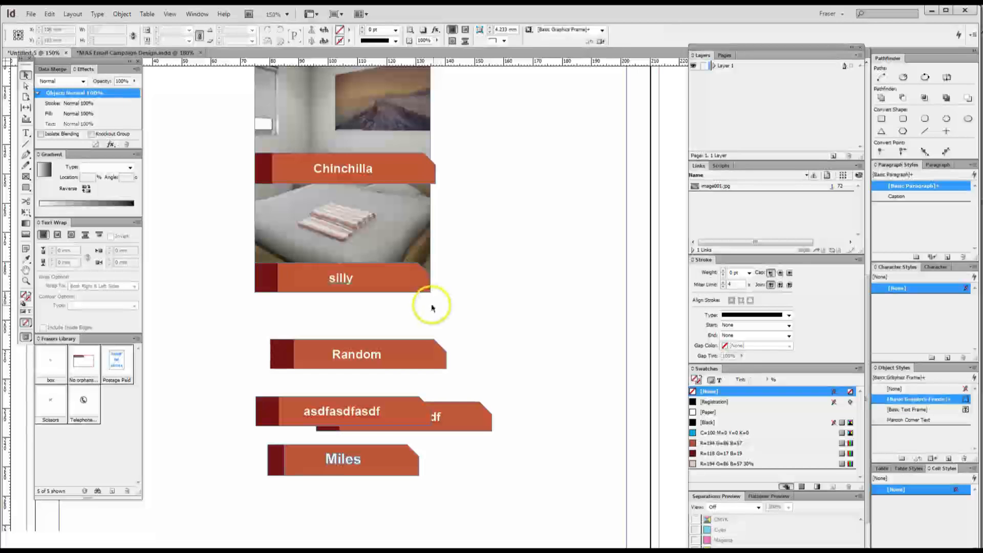